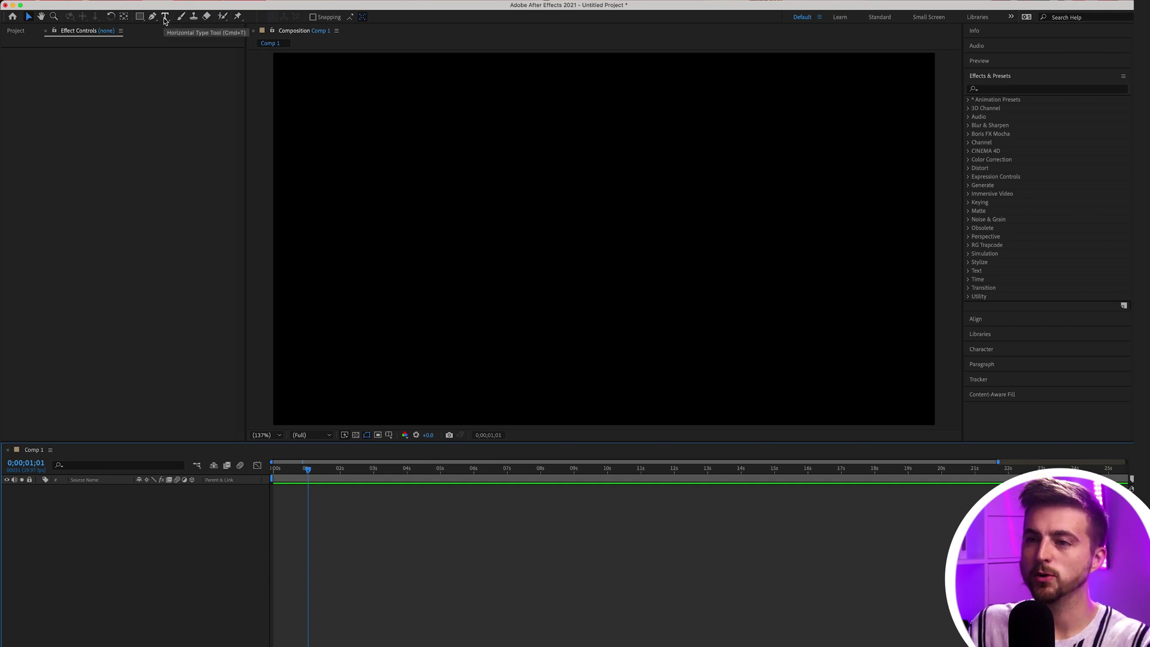
Create a horizontal text layer in the composition reading BROOKER
left_click(165, 18)
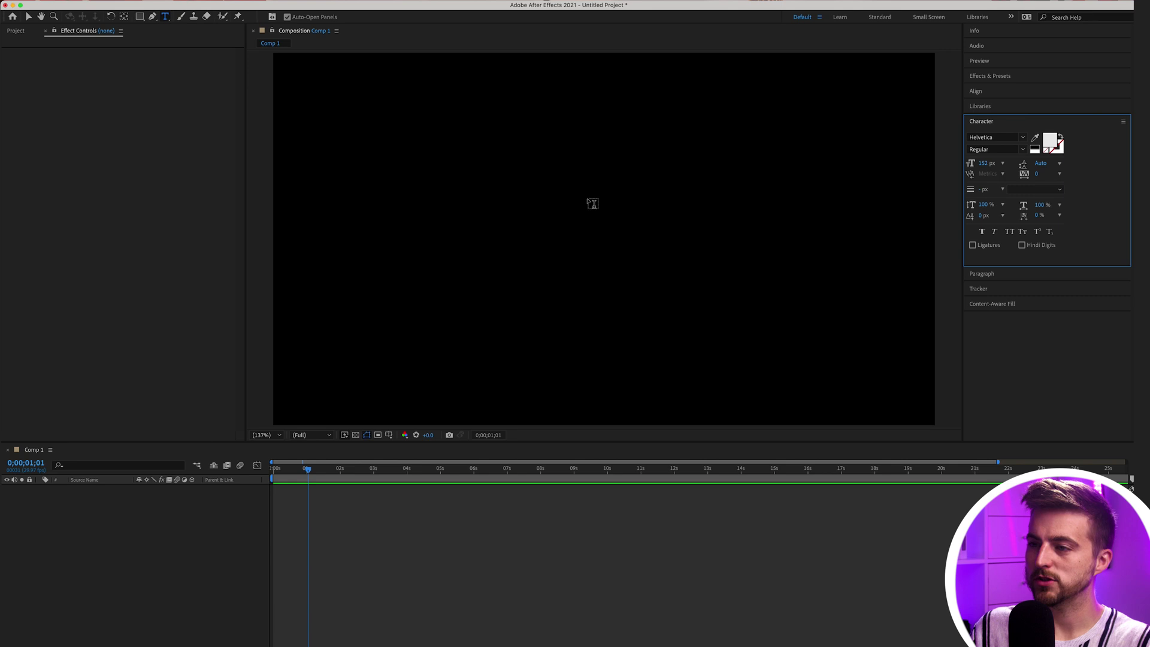
left_click(480, 228)
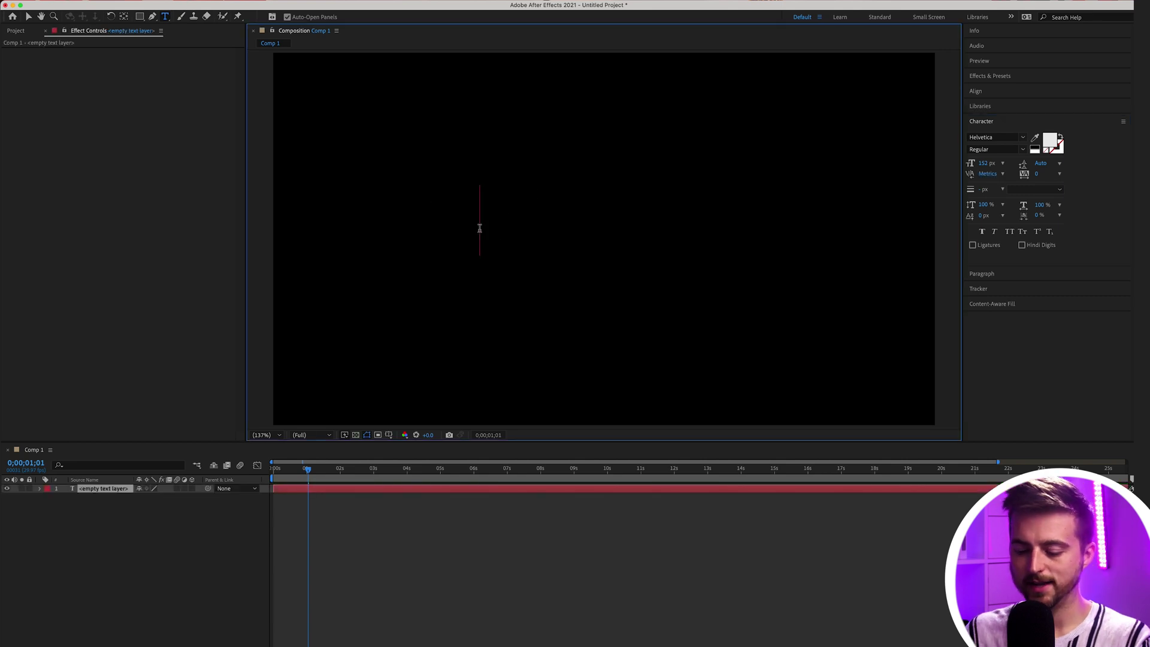
type("BROOKER")
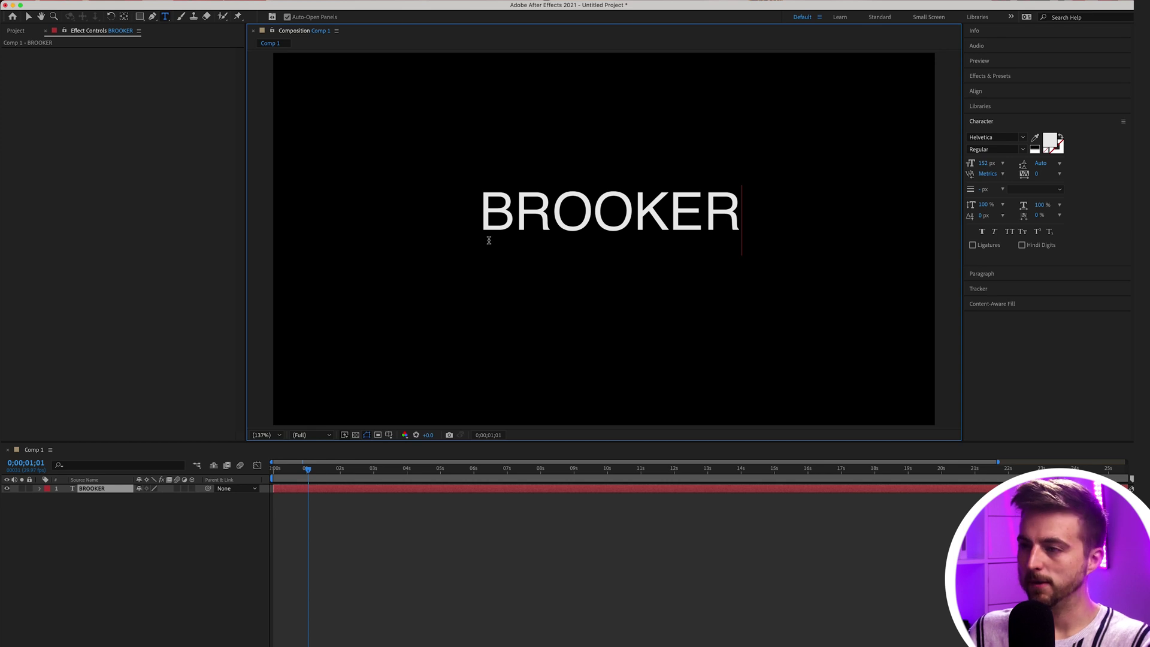
Format the whole BROOKER text in Montserrat Bold at 159 px with tightened tracking
double_click(489, 240)
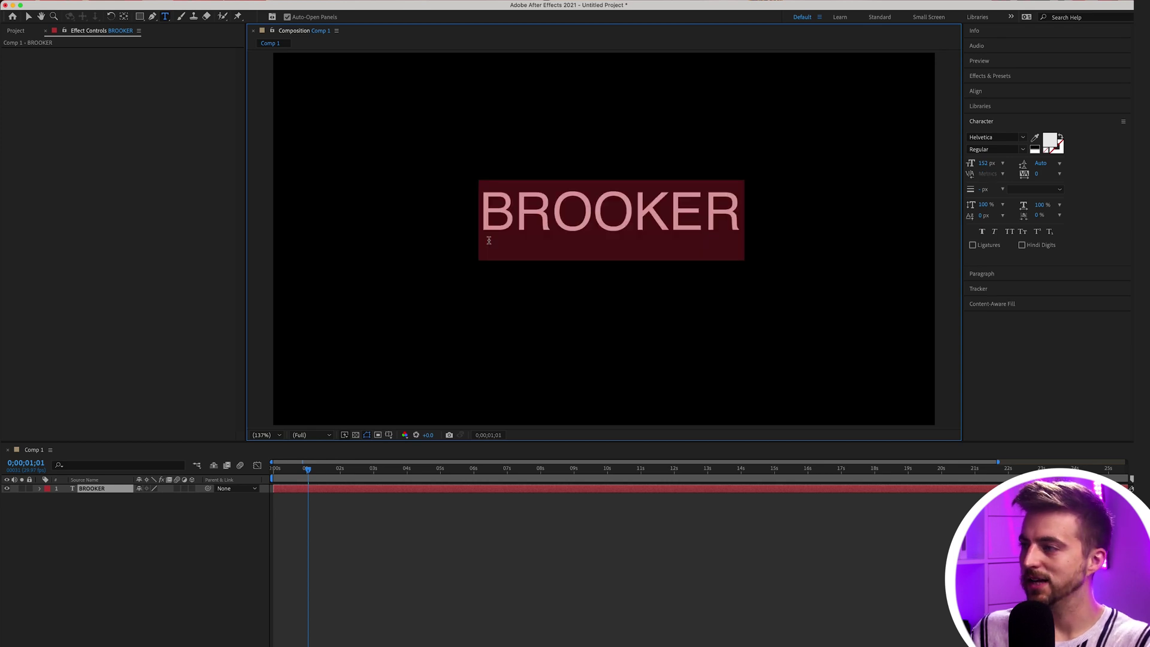
left_click(1013, 122)
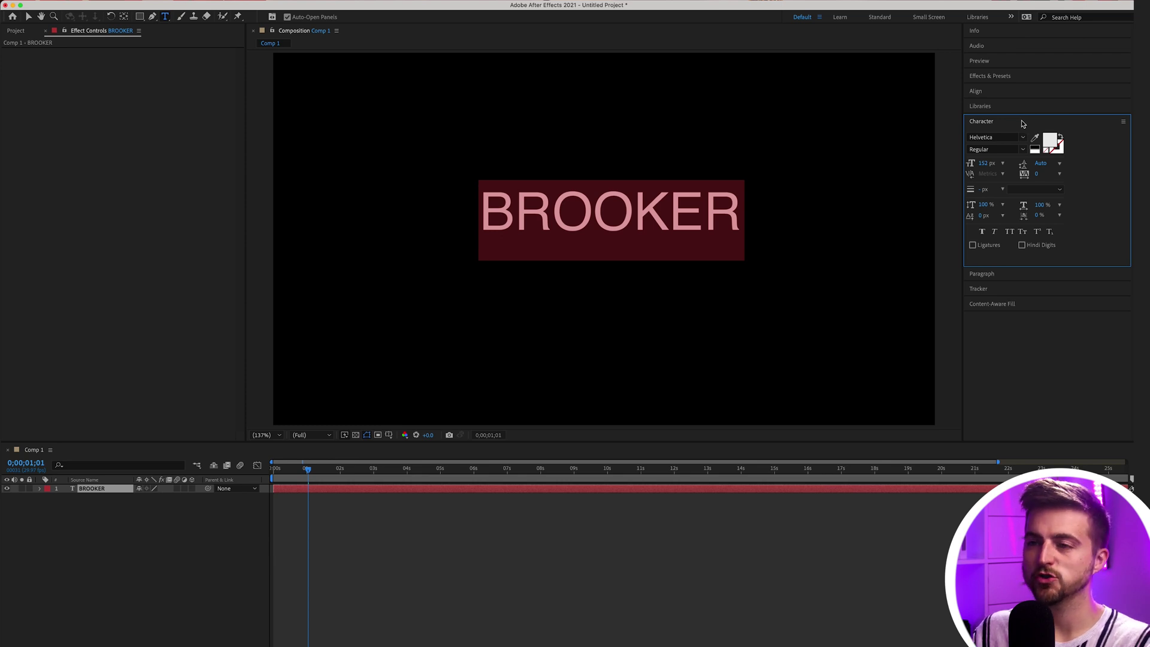
left_click(311, 2)
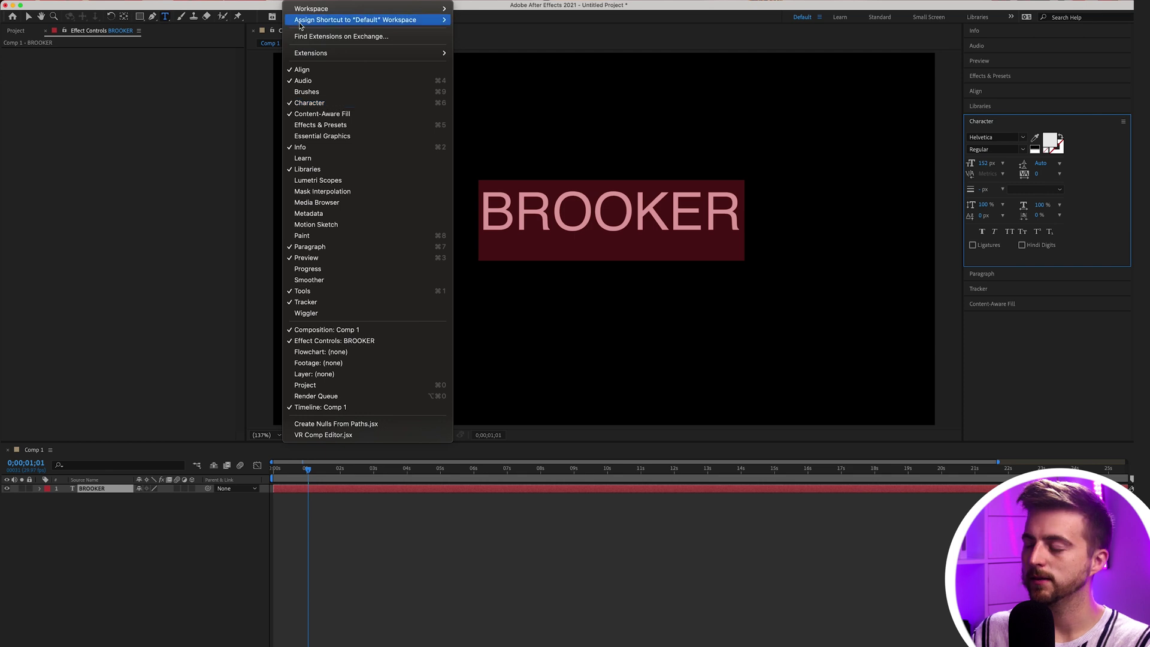
left_click(312, 2)
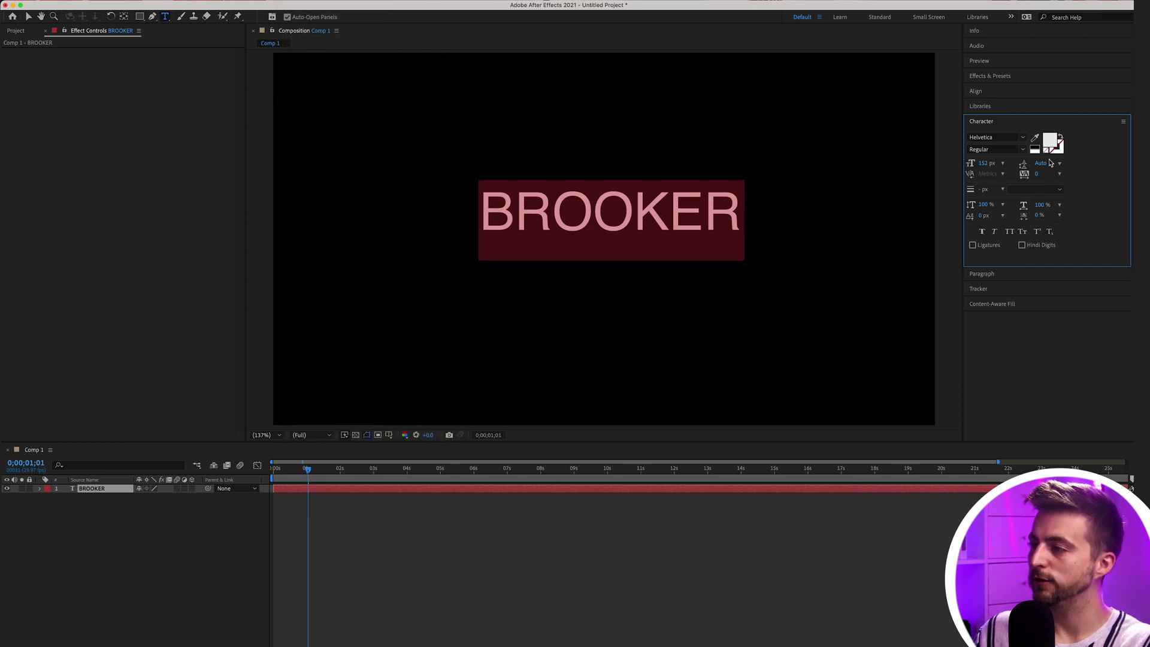
left_click(1009, 137)
type("monts")
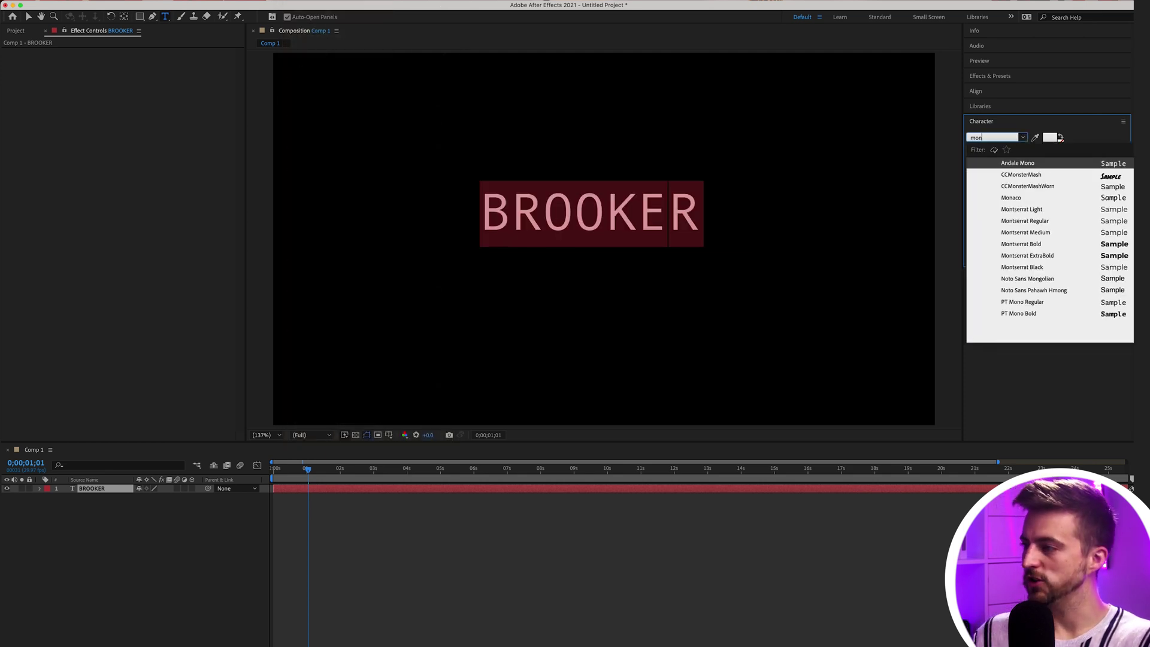
left_click(1021, 198)
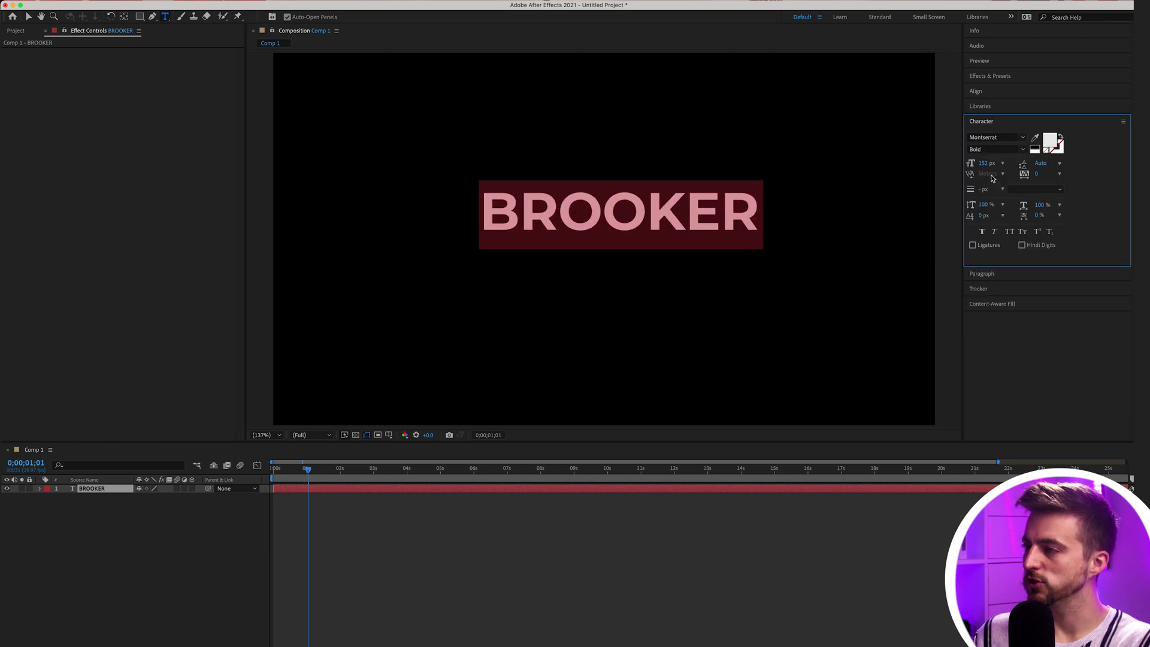
left_click(1015, 149)
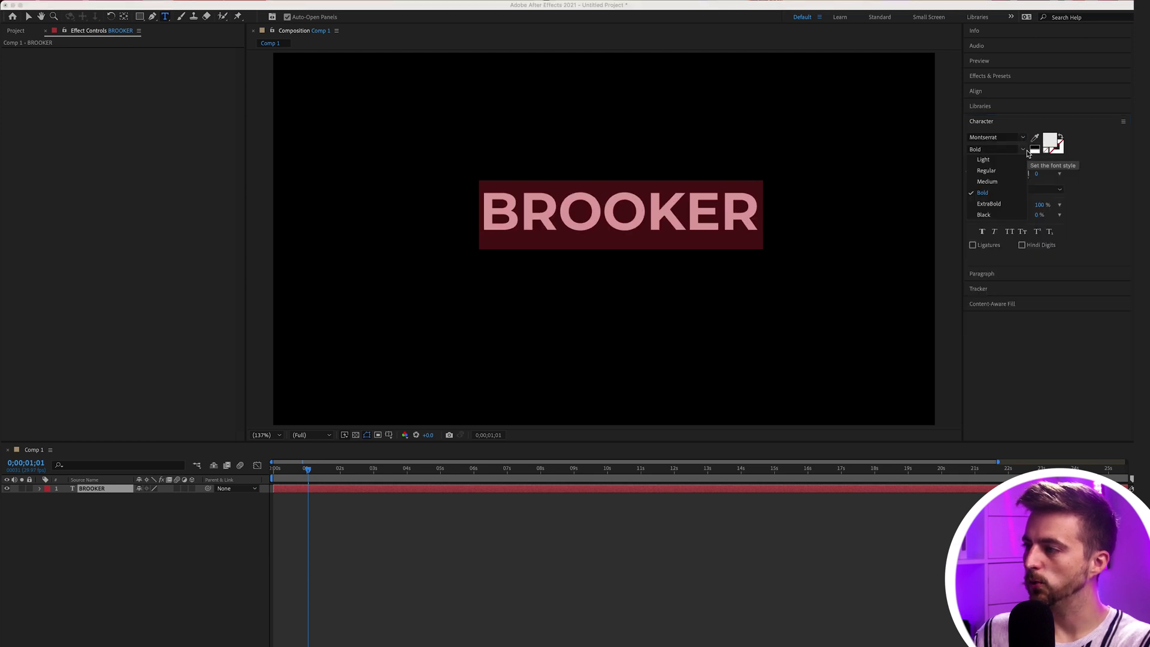
left_click(989, 192)
left_click_drag(989, 167, 1026, 182)
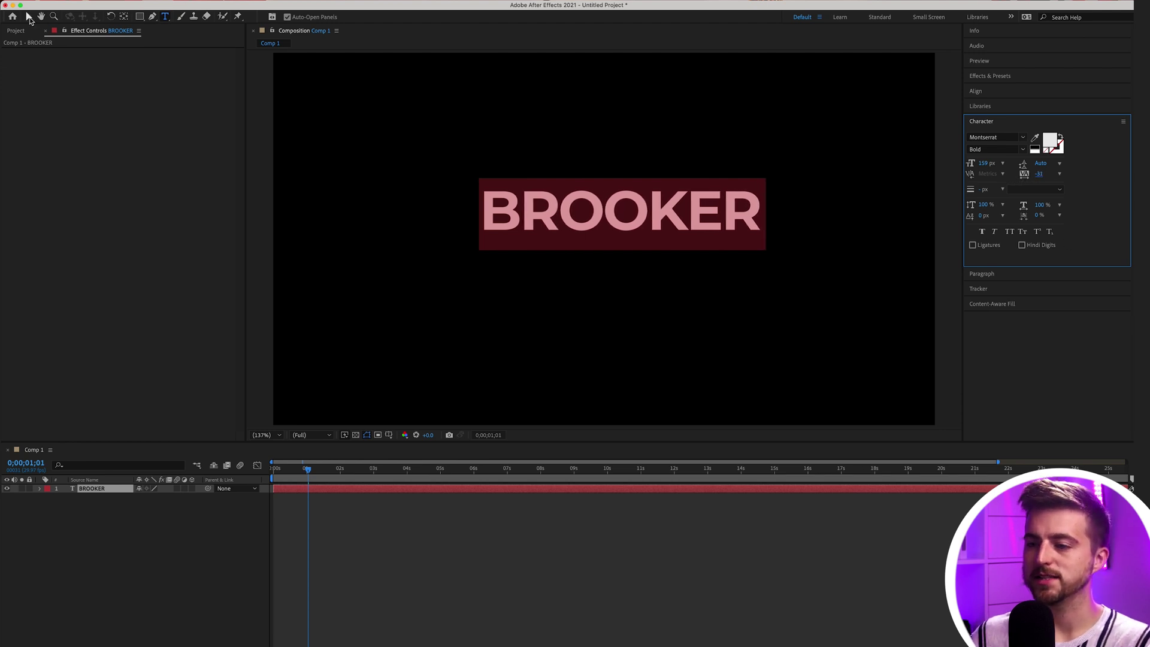
Centre the text in the composition using the proportional grid as a guide, and hide the grid again
left_click(28, 16)
left_click(389, 435)
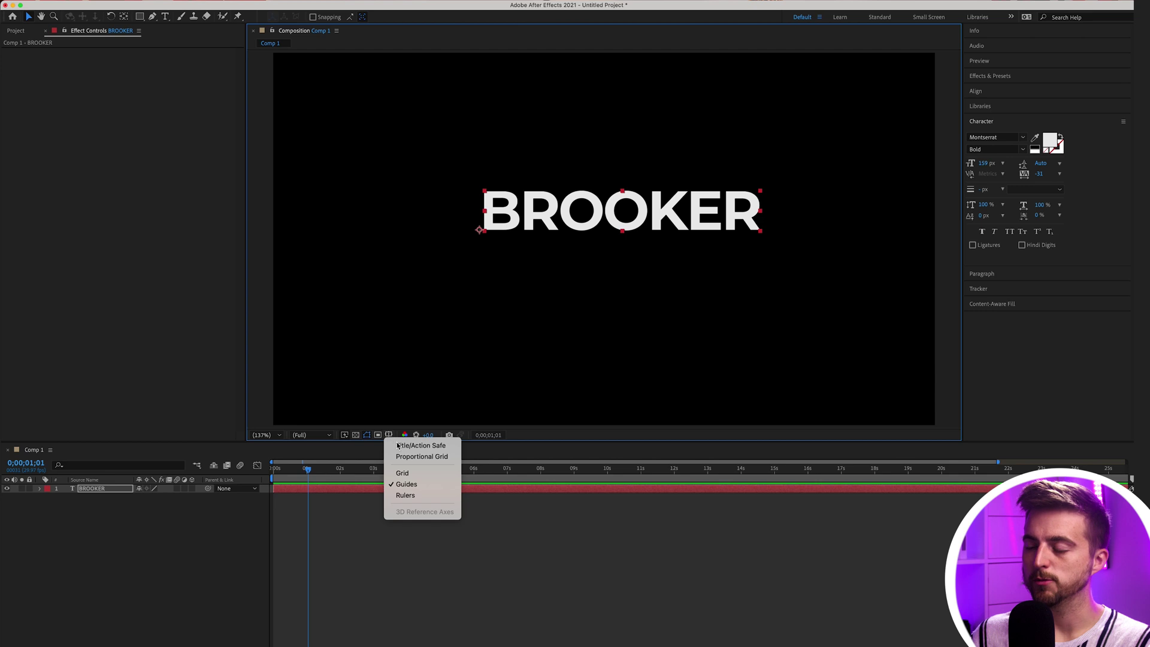
left_click(414, 454)
left_click_drag(667, 217, 649, 246)
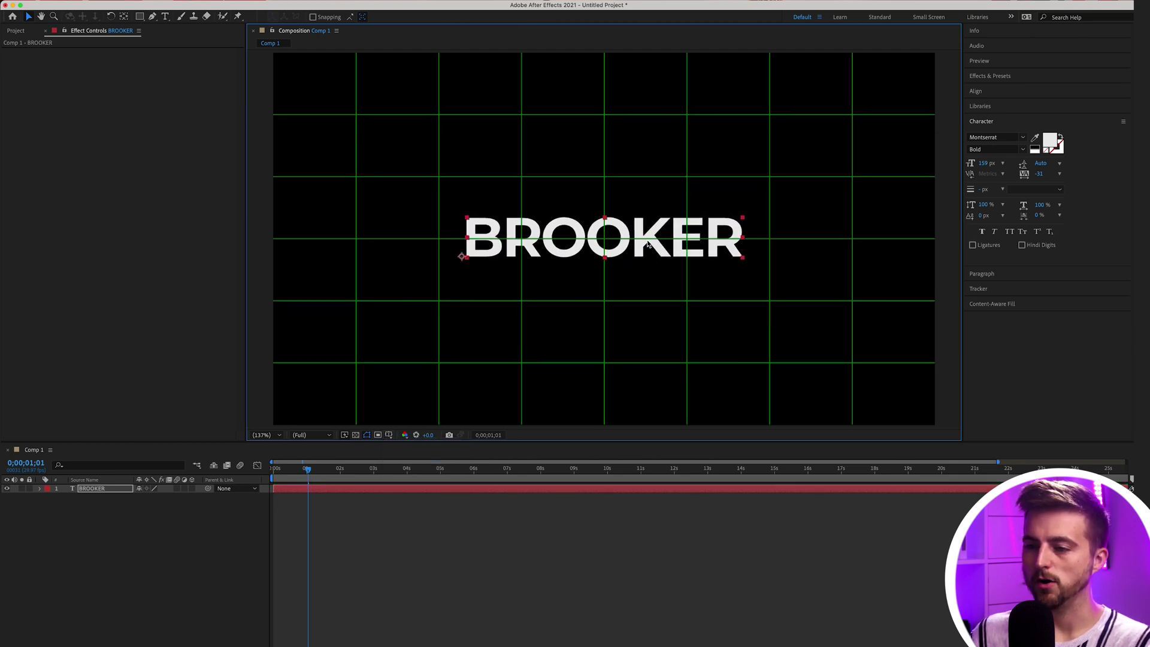
left_click(388, 435)
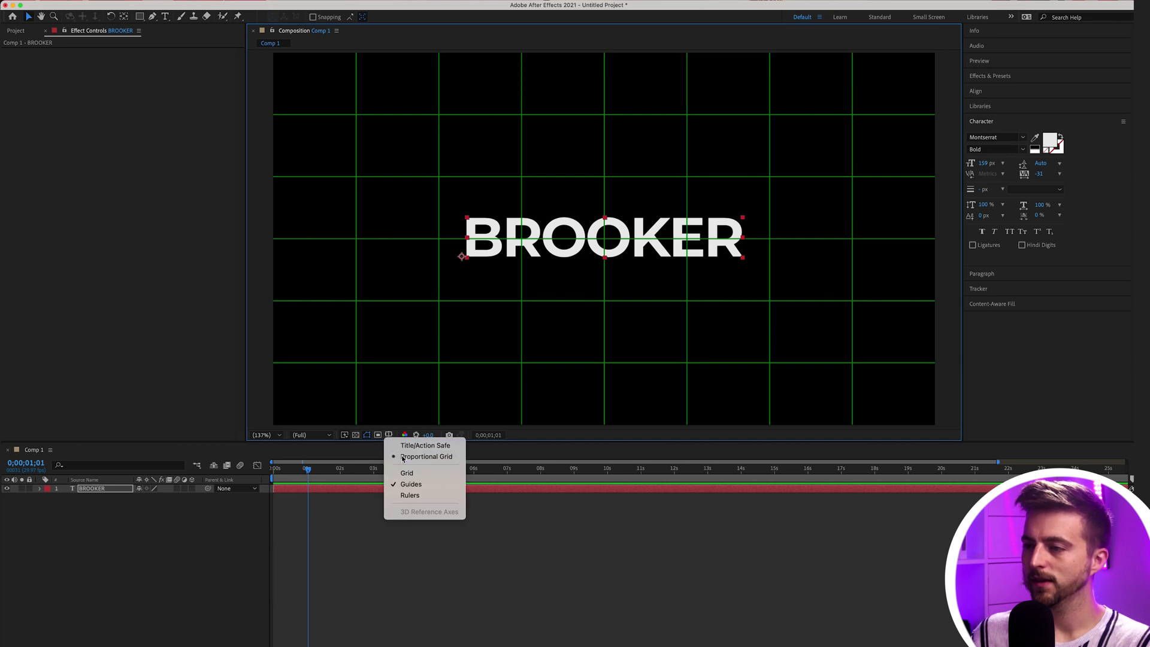
left_click(413, 454)
Create shapes from the BROOKER text layer
left_click_drag(302, 469, 217, 479)
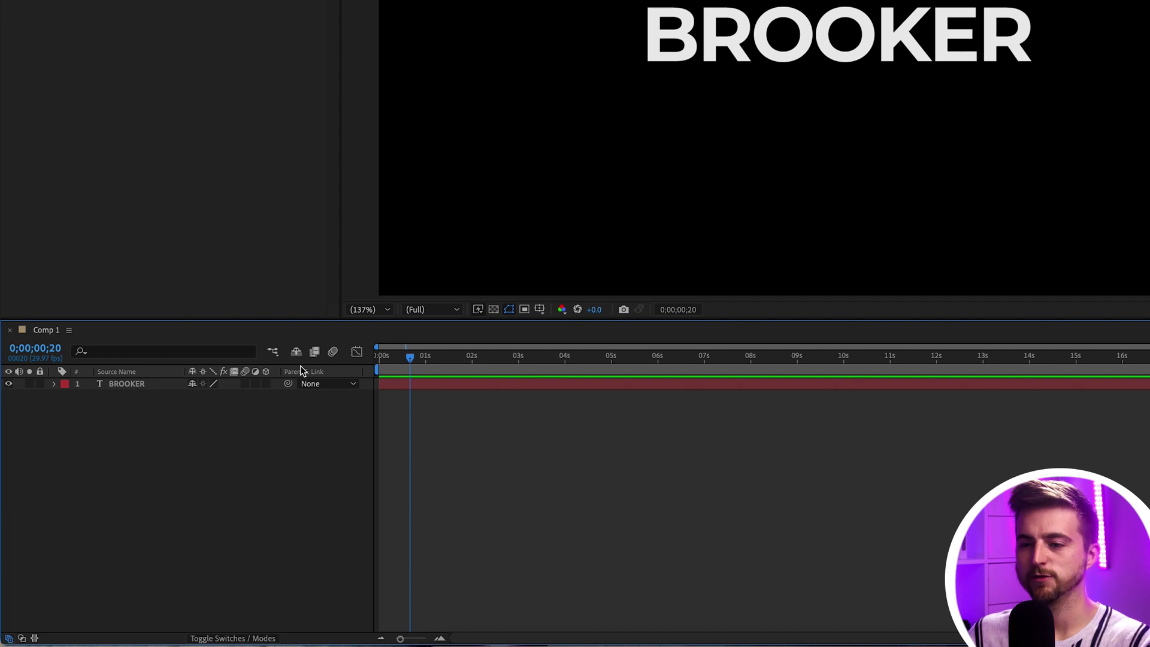
left_click(145, 387)
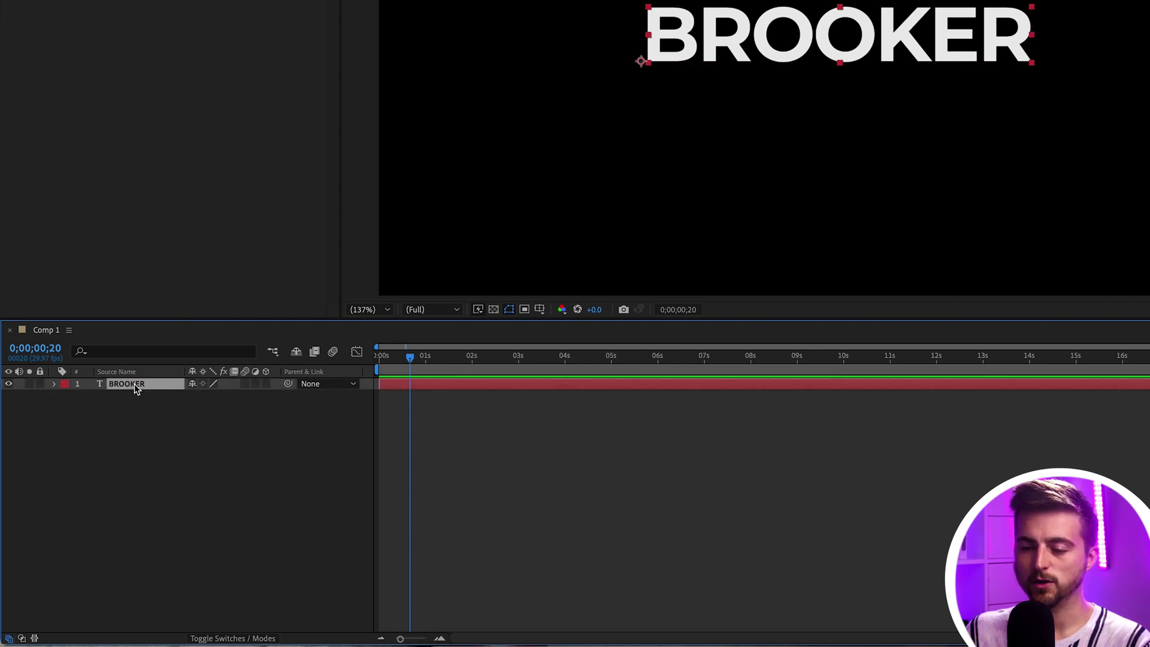
right_click(135, 387)
right_click(127, 388)
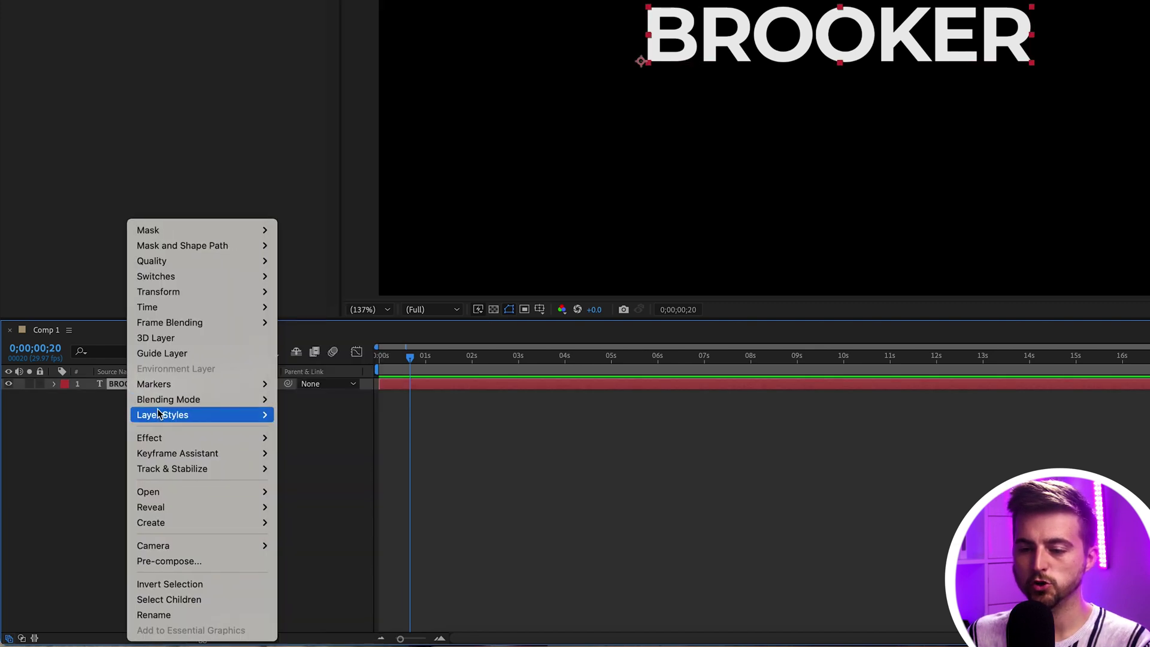
mouse_move(209, 525)
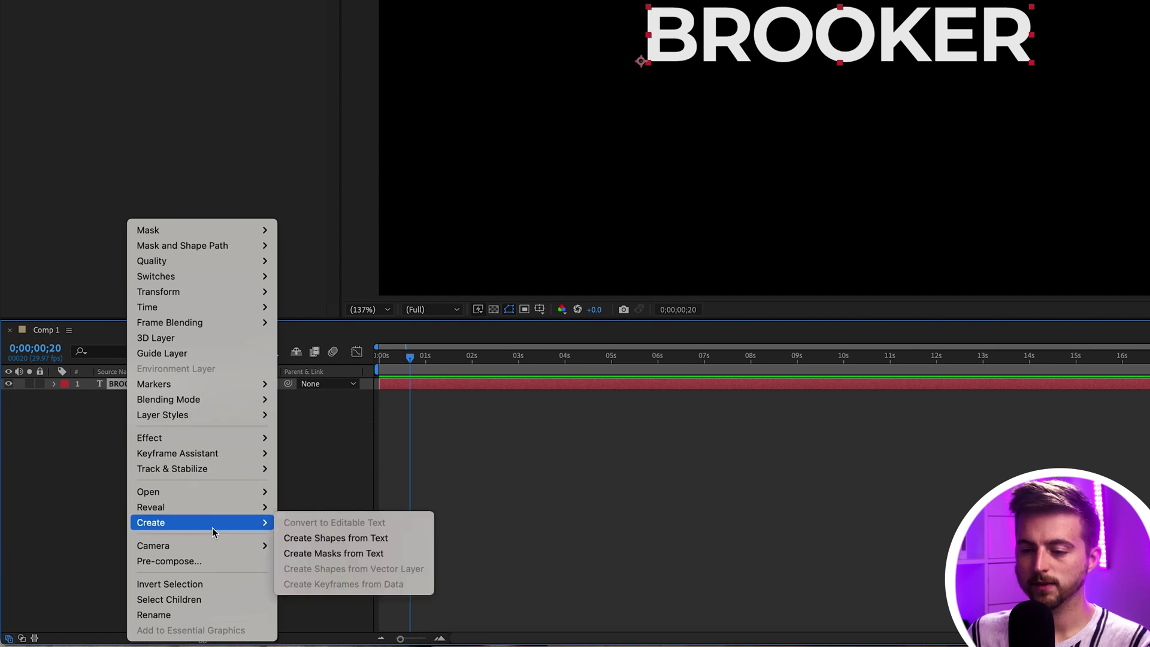
left_click(387, 538)
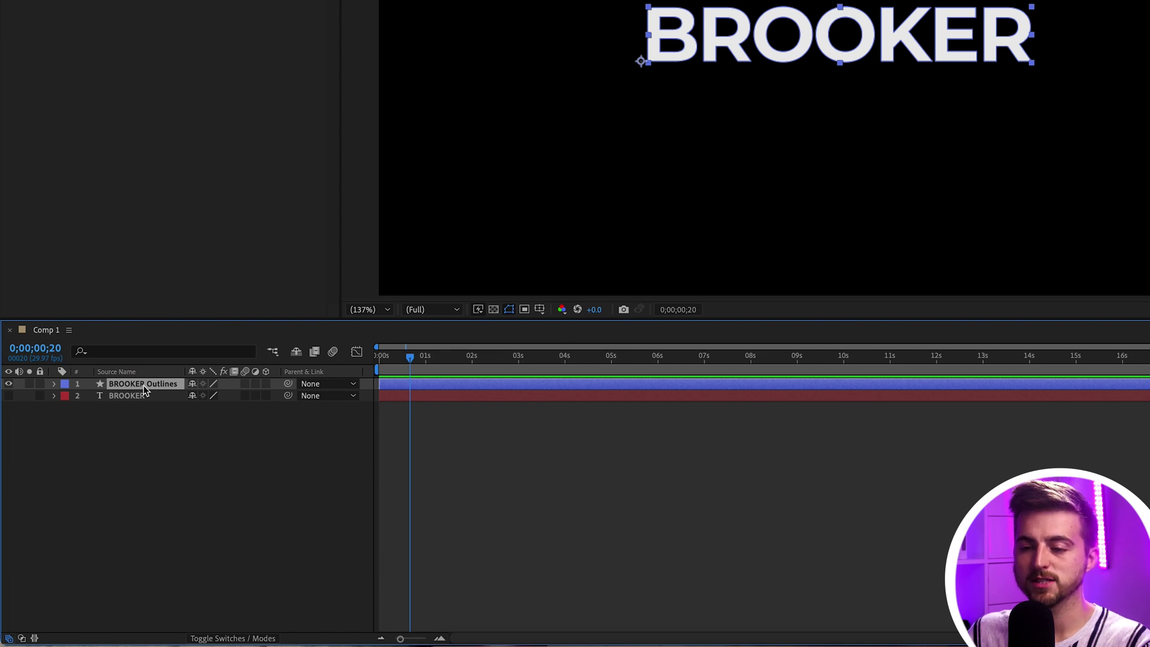
Duplicate the outlines shape layer with the copy beneath the original, and delete the source text layer
key("ctrl+d")
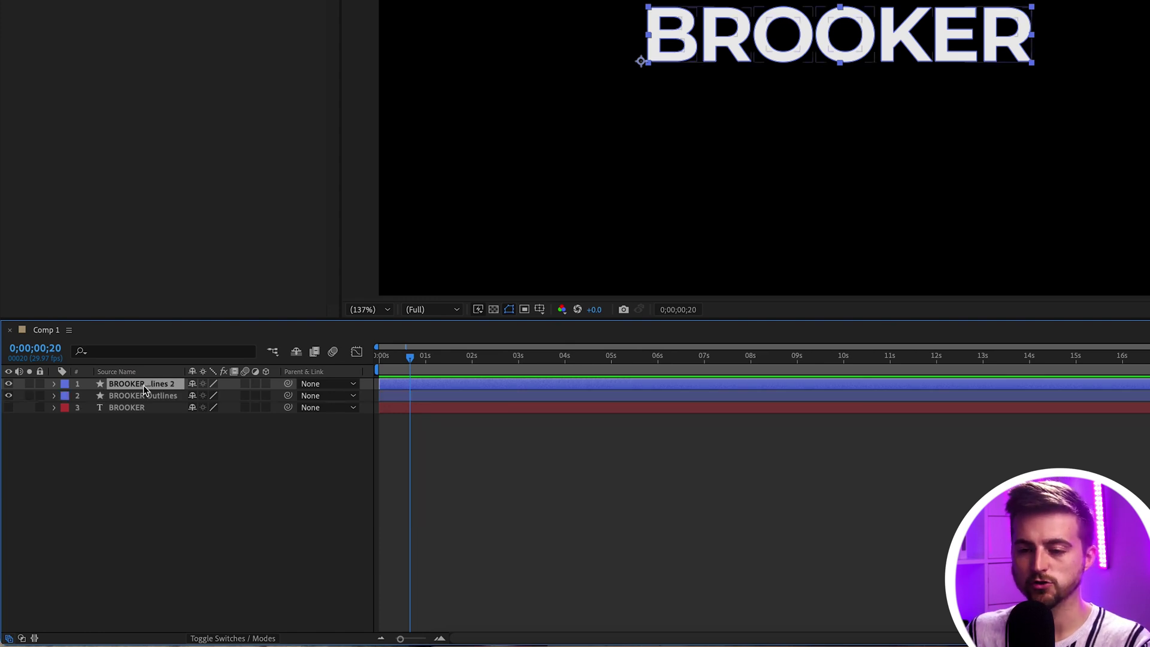
left_click(119, 410)
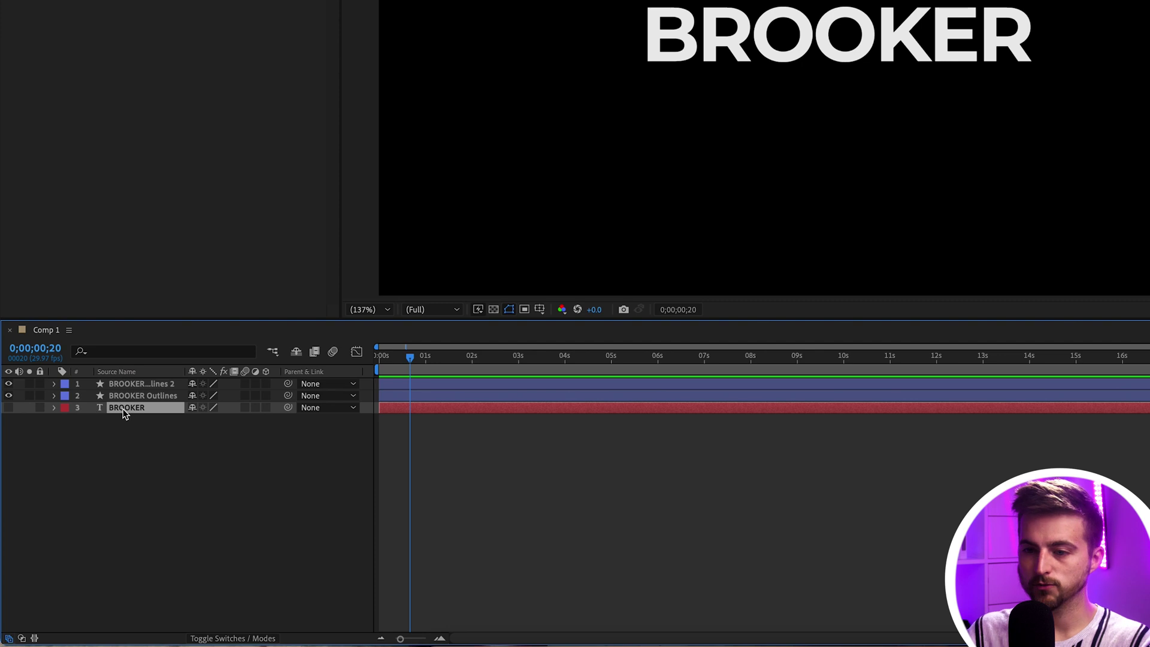
key("Delete")
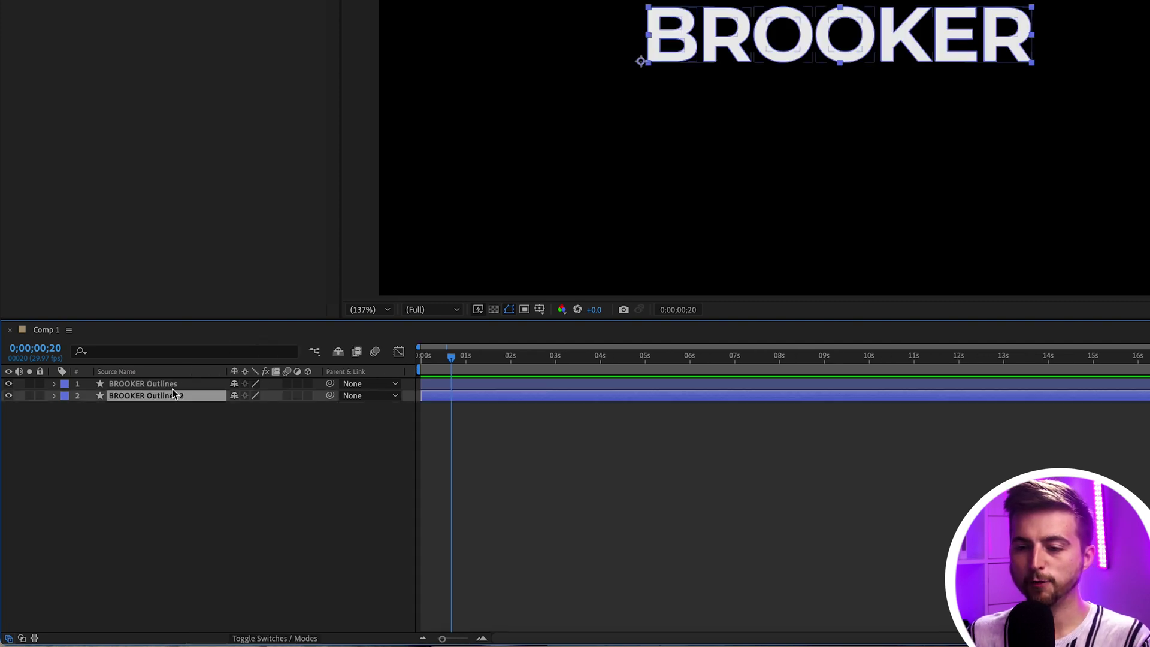
left_click(174, 434)
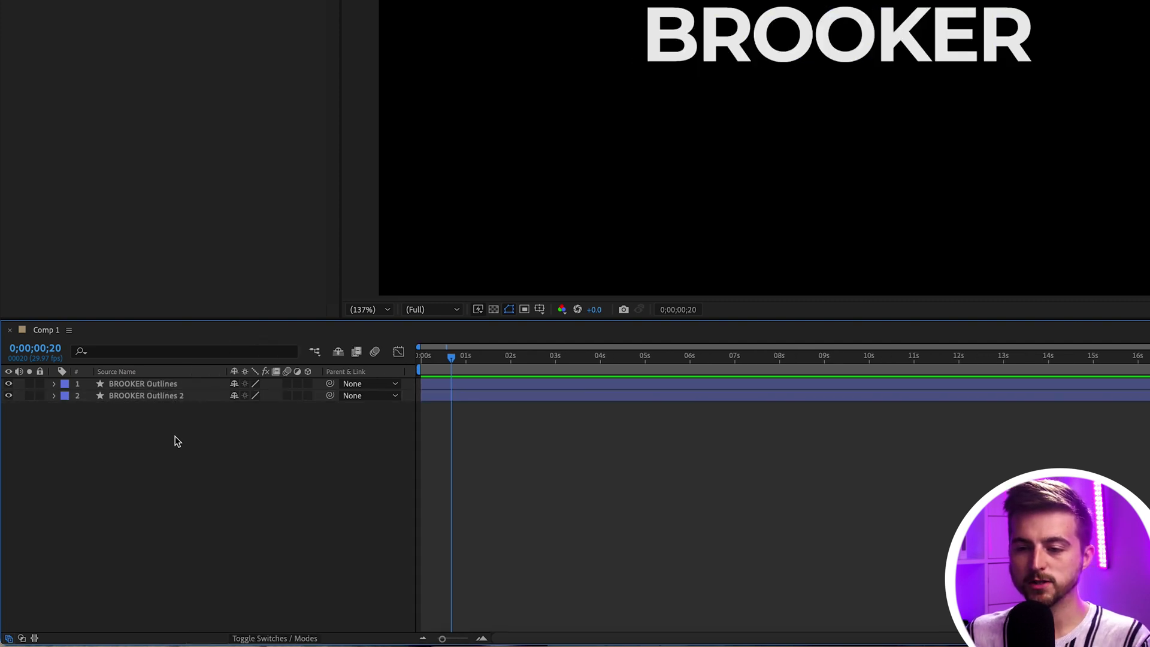
Add a Repeater to the contents of the lower BROOKER Outlines 2 layer
left_click(170, 396)
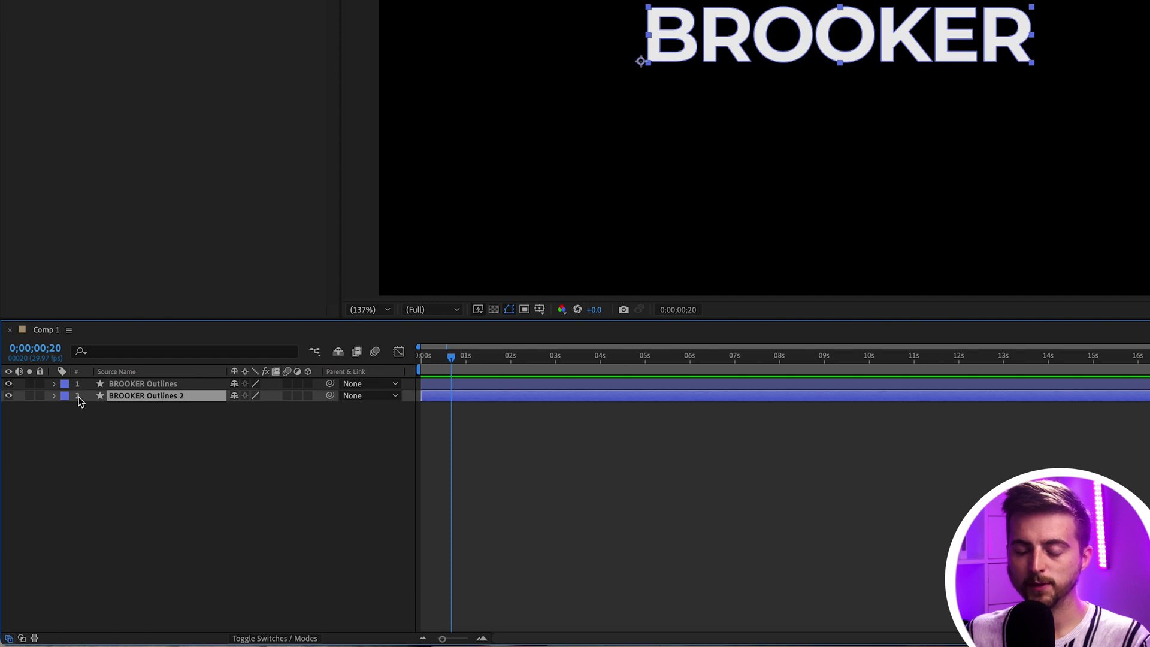
left_click(55, 396)
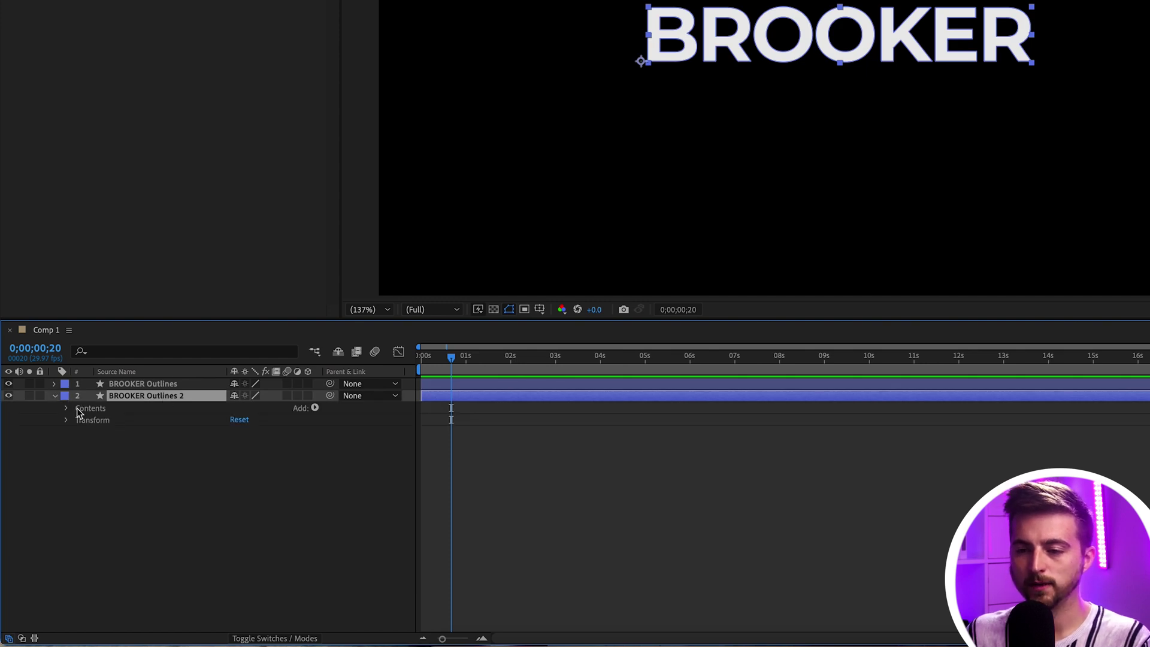
left_click(315, 408)
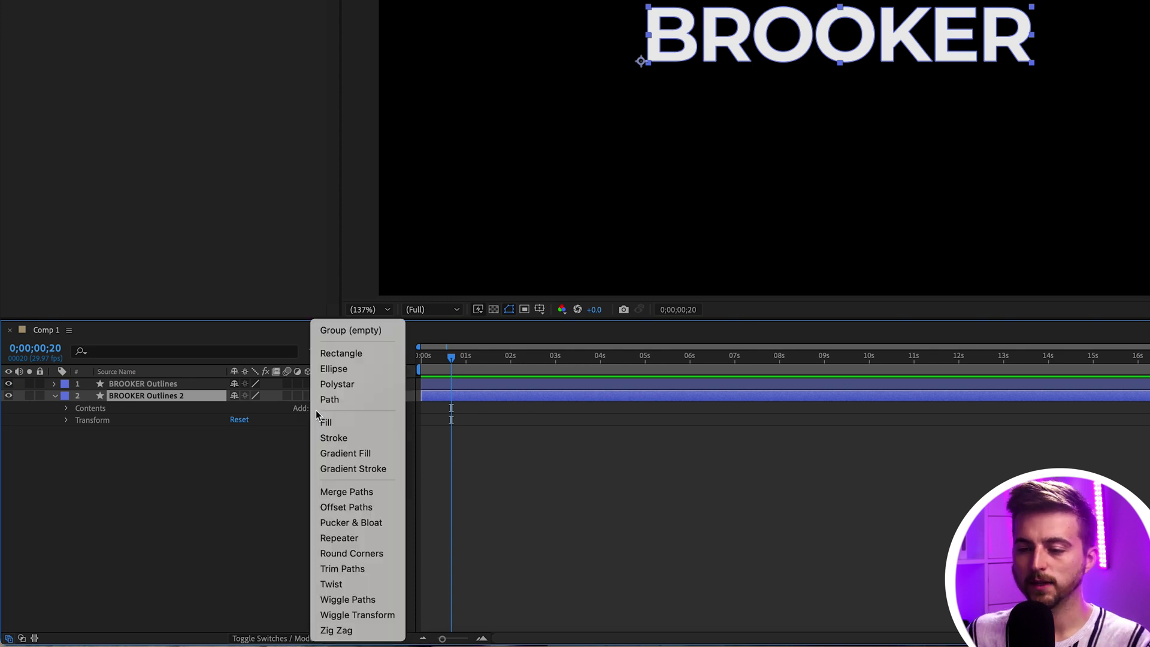
left_click(342, 538)
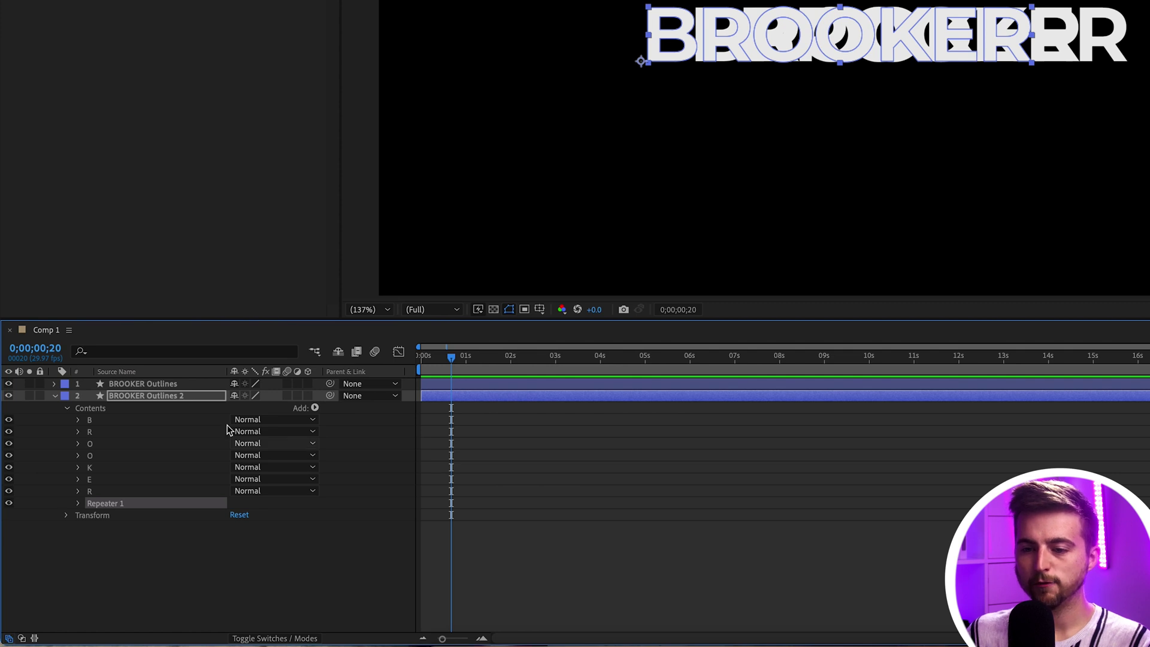
Set the repeater to 21 copies with its Composite option at Below
left_click(80, 504)
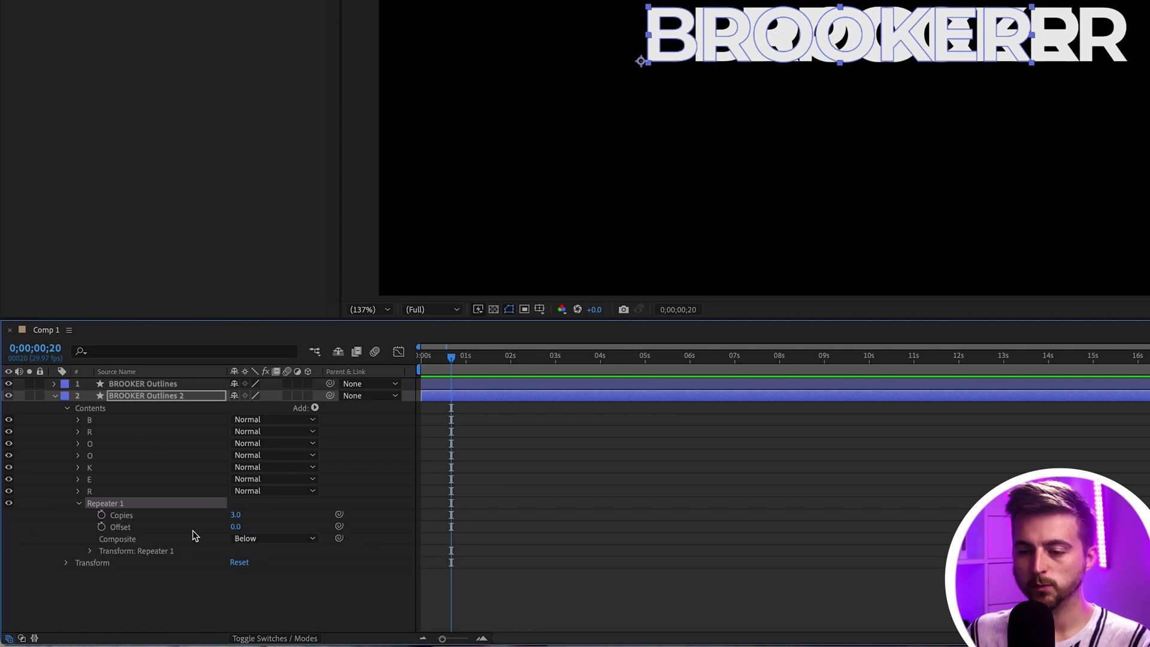
left_click_drag(236, 517, 240, 523)
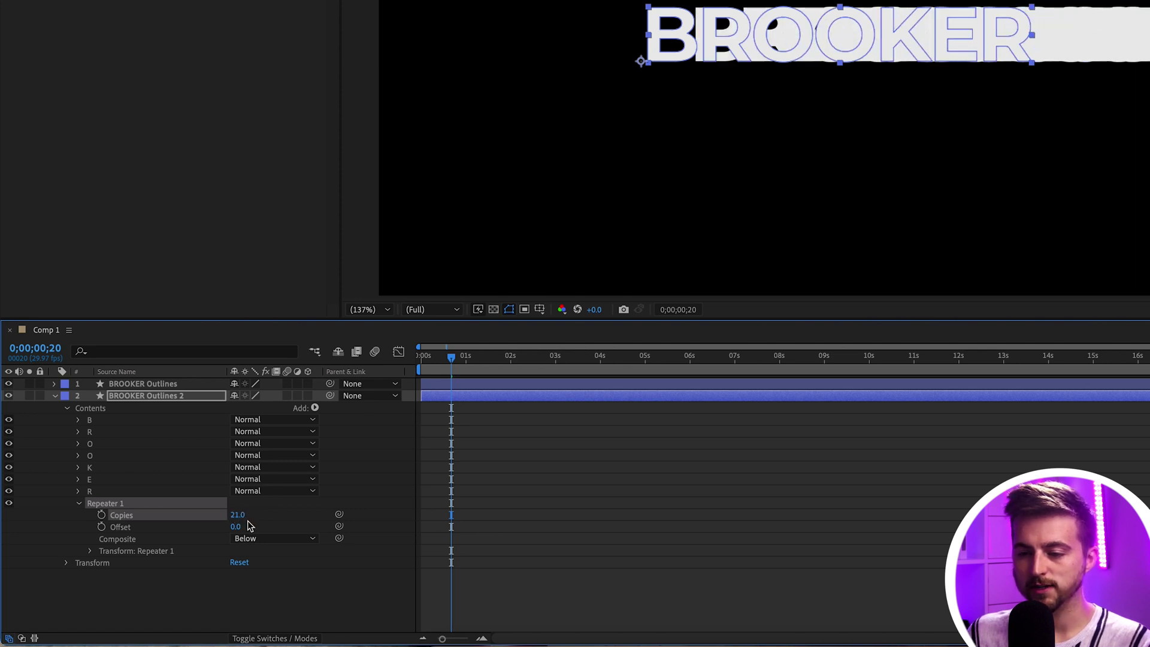
left_click(257, 539)
left_click(263, 554)
Set the repeater's transform position to 2.0, 2.0 so the copies stack into a diagonal extrusion
left_click(90, 551)
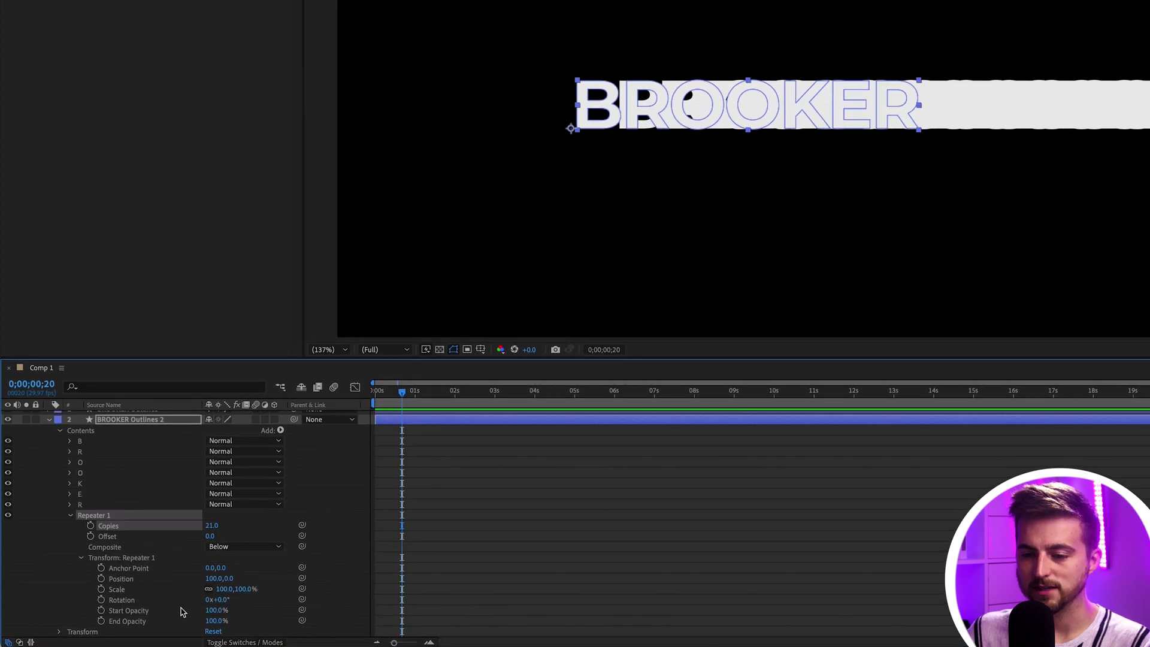
left_click_drag(211, 579, 145, 578)
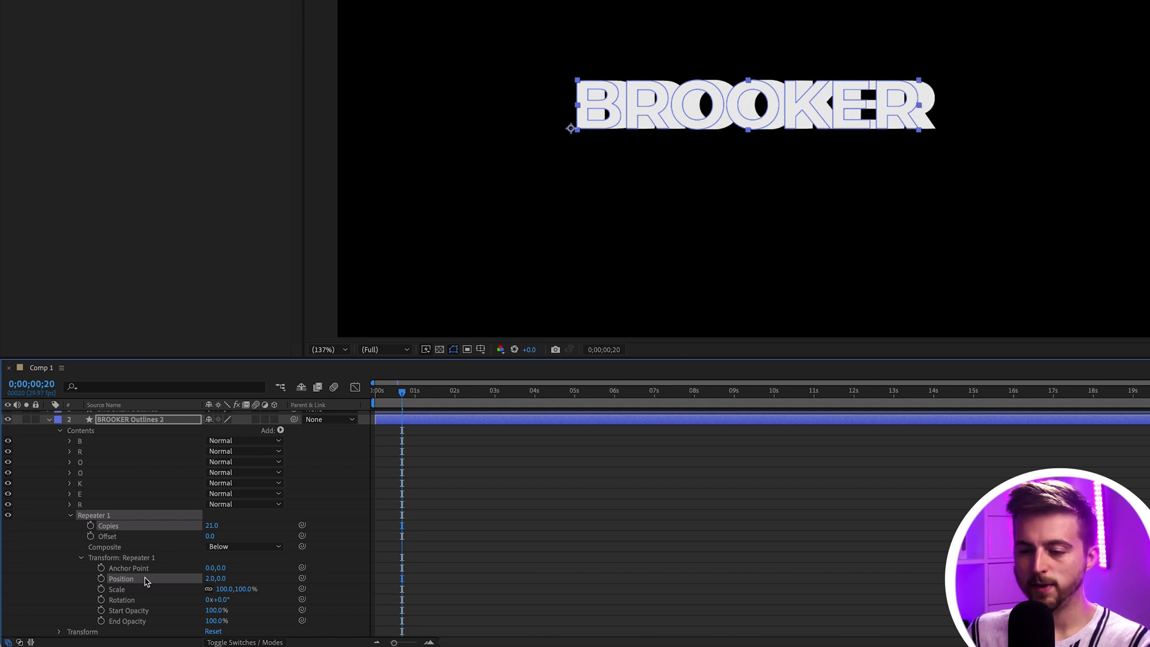
left_click(221, 579)
type("2")
left_click(318, 590)
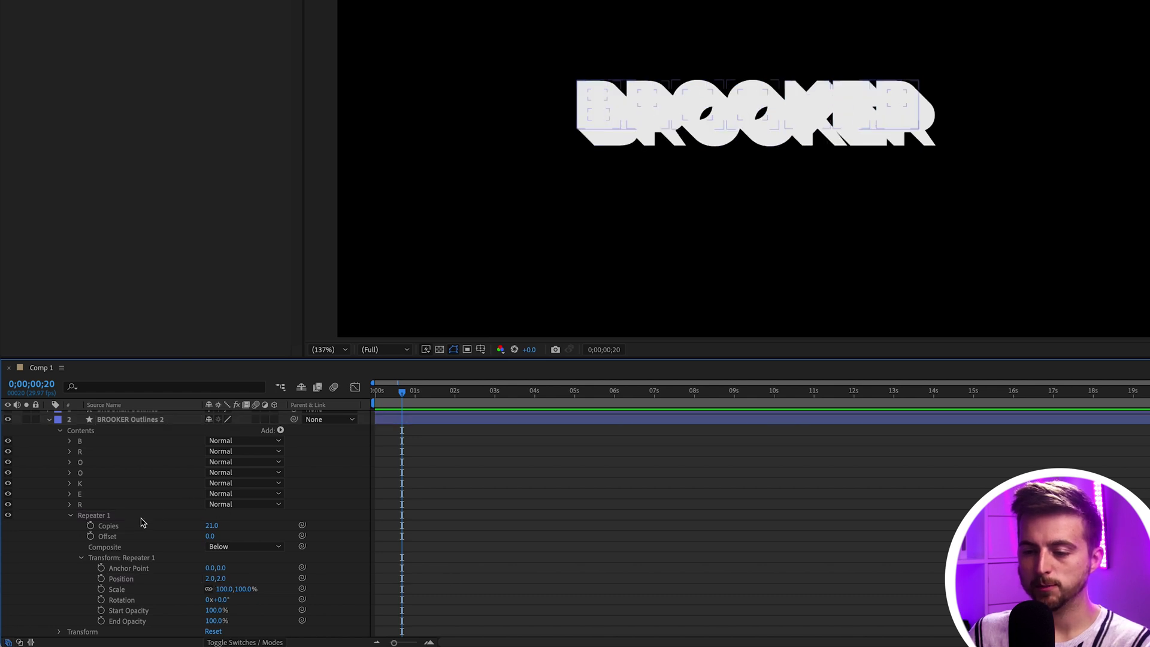
Increase the repeater to 99 copies and set its transform X position to 1.0
left_click_drag(214, 526, 264, 524)
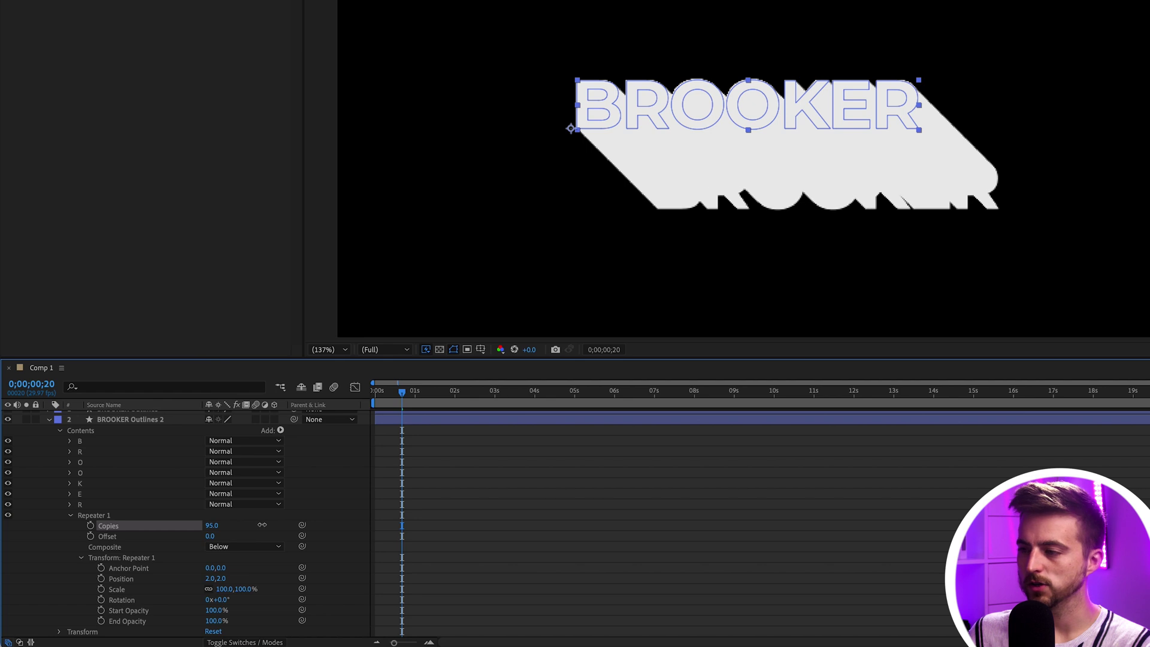
left_click(704, 548)
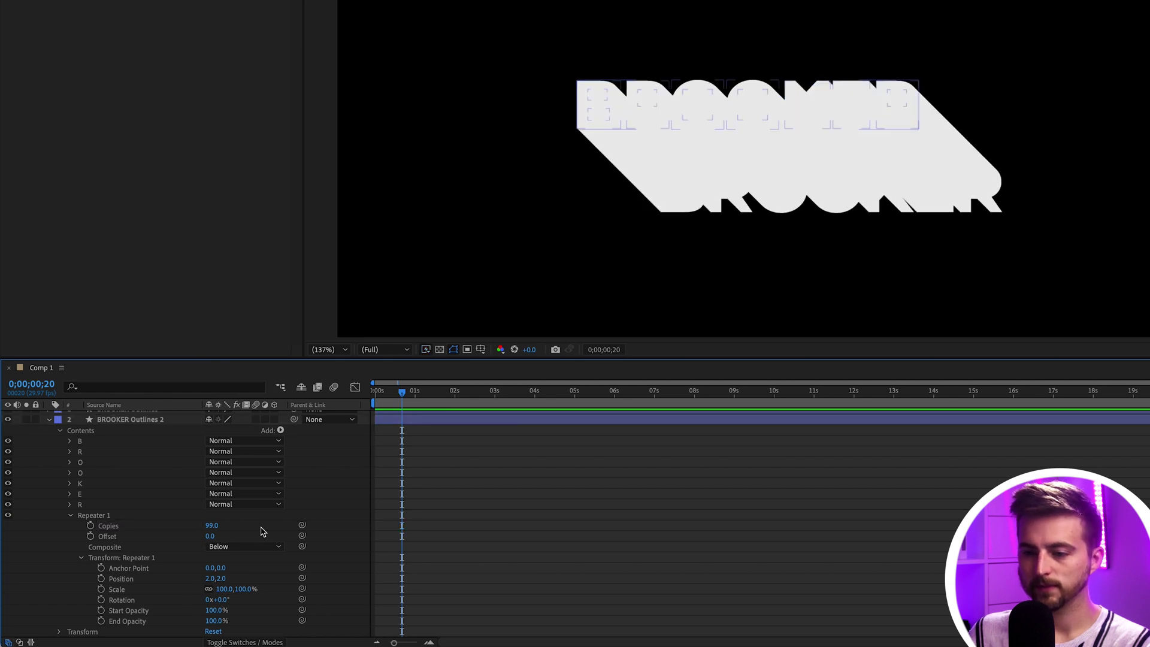
left_click(210, 579)
type("1")
key("Return")
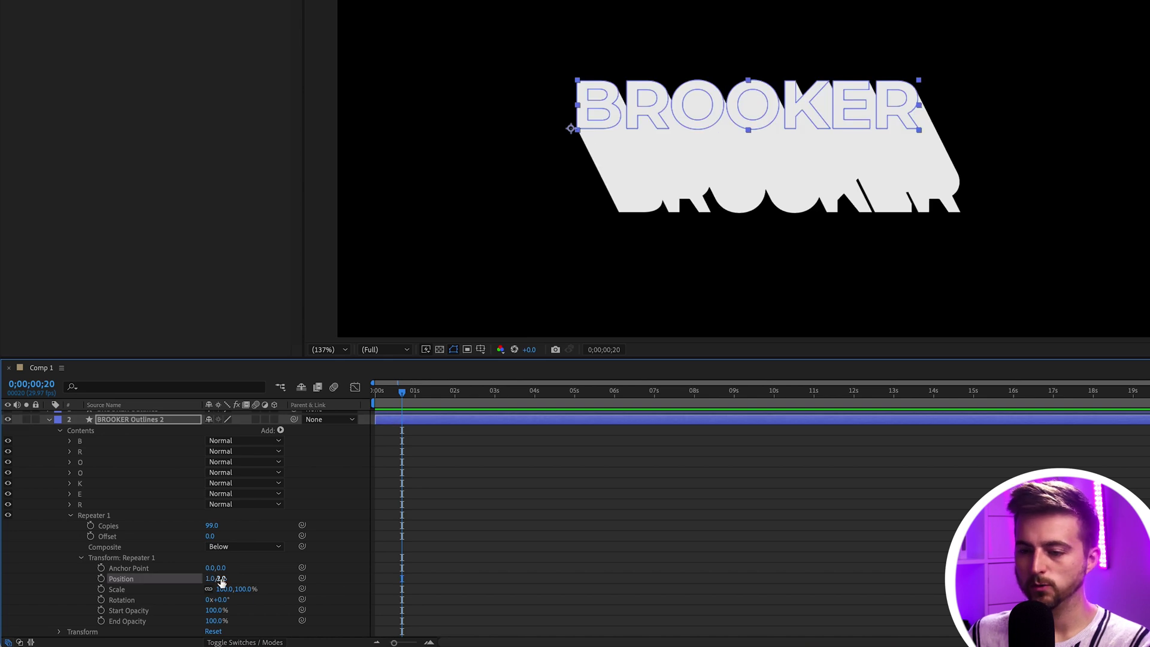
Set the repeater's transform Y position to 1.0 and deselect the BROOKER Outlines 2 layer
key("Tab")
type("1")
left_click(458, 592)
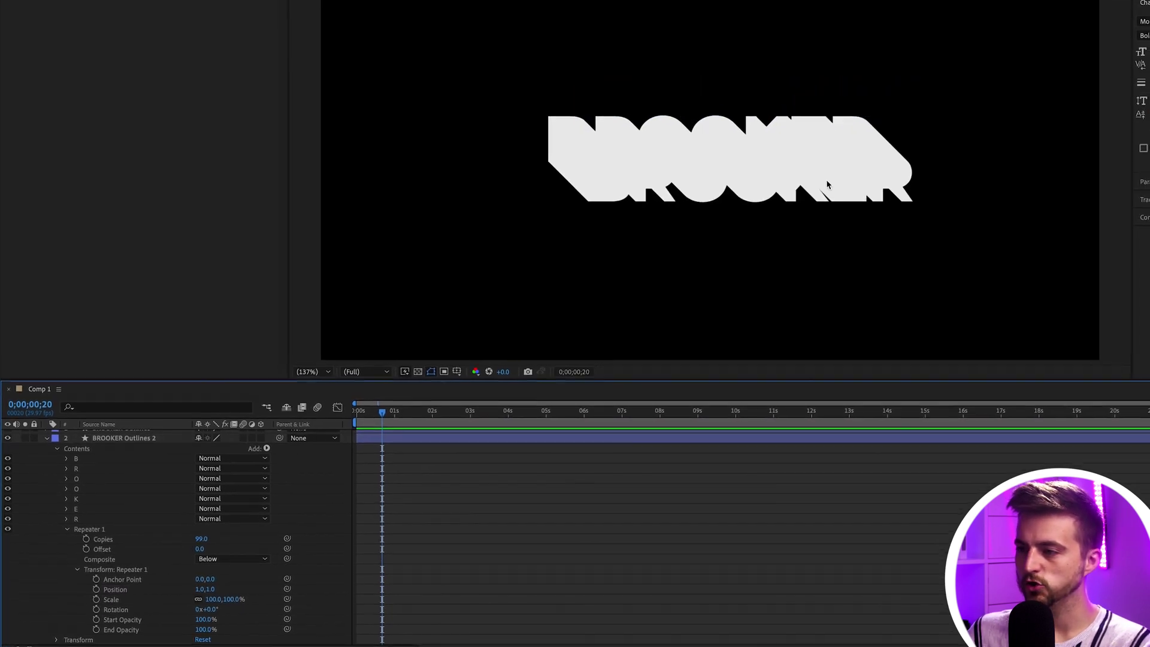
scroll(119, 498, "up", 1)
left_click(162, 447)
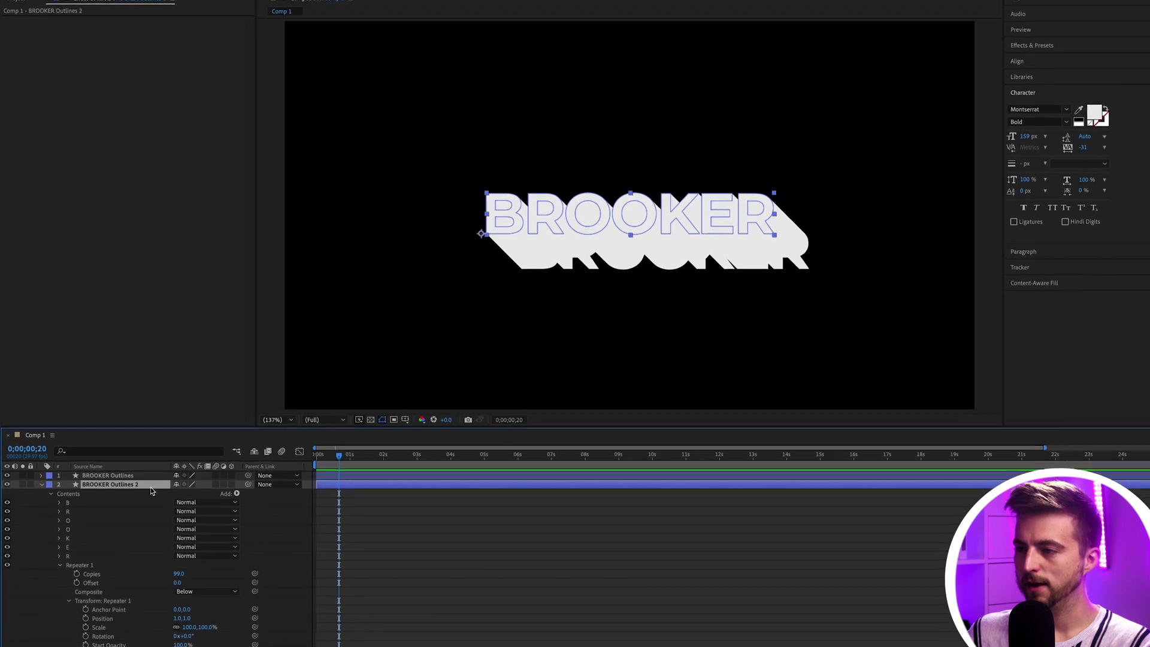
left_click(439, 606)
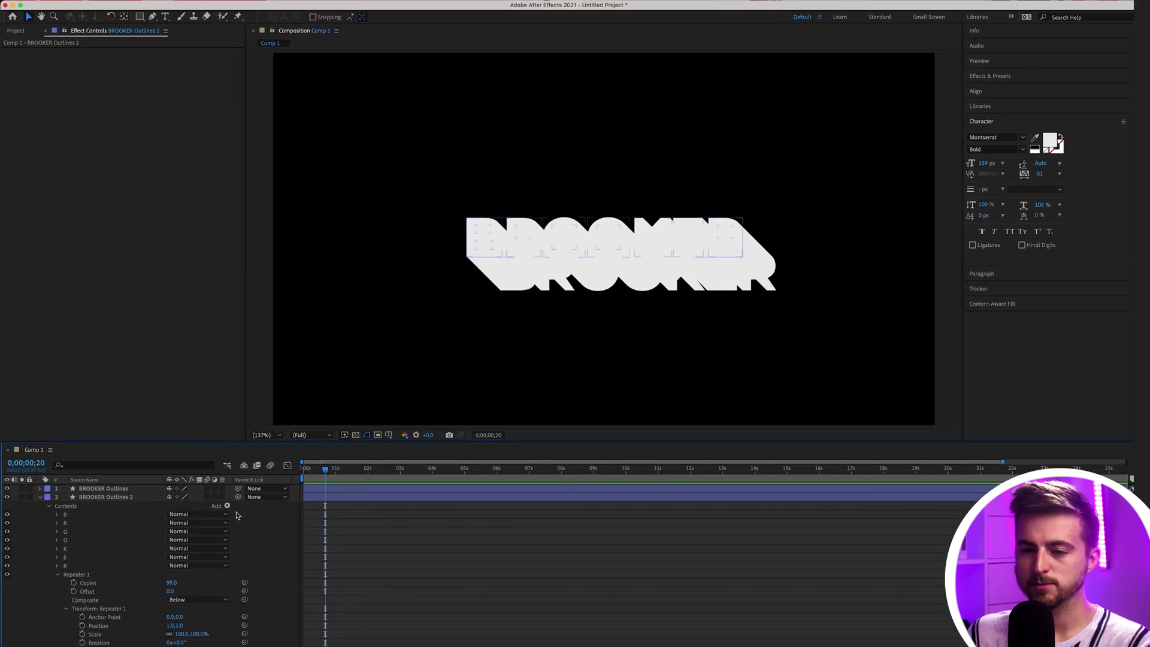
Change the fill colour of the upper BROOKER Outlines layer to dark blue
left_click(125, 487)
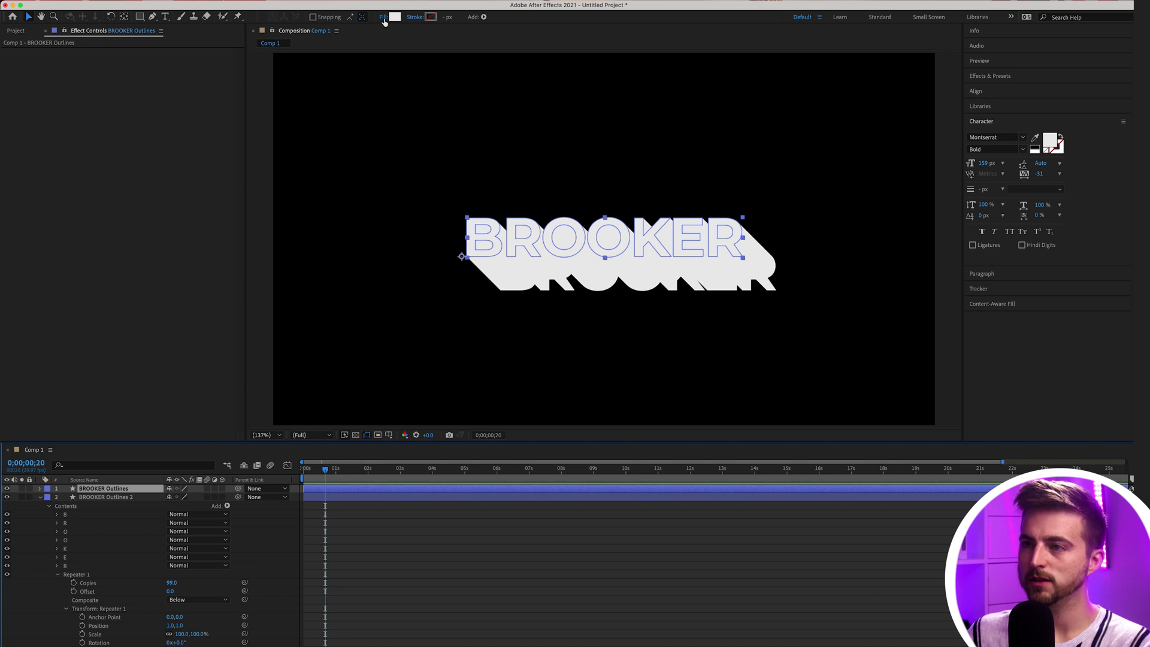
left_click(396, 18)
type("003FDF")
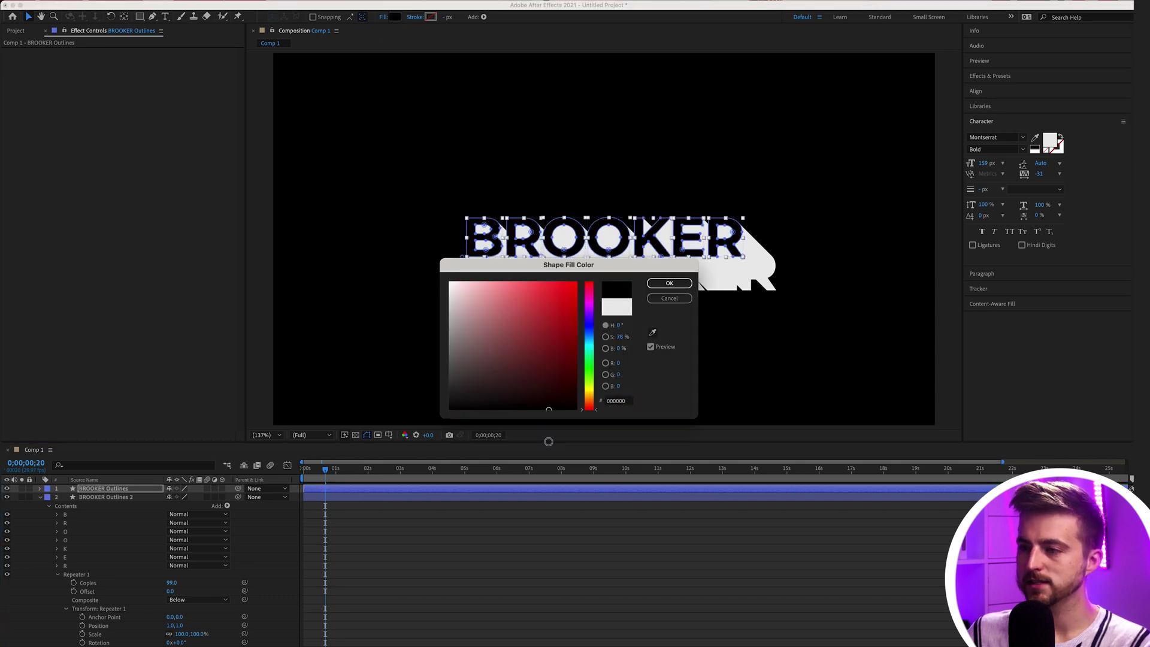
mouse_move(589, 333)
left_mouse_down()
mouse_move(569, 365)
mouse_move(555, 362)
mouse_move(547, 316)
left_mouse_up()
left_click(667, 284)
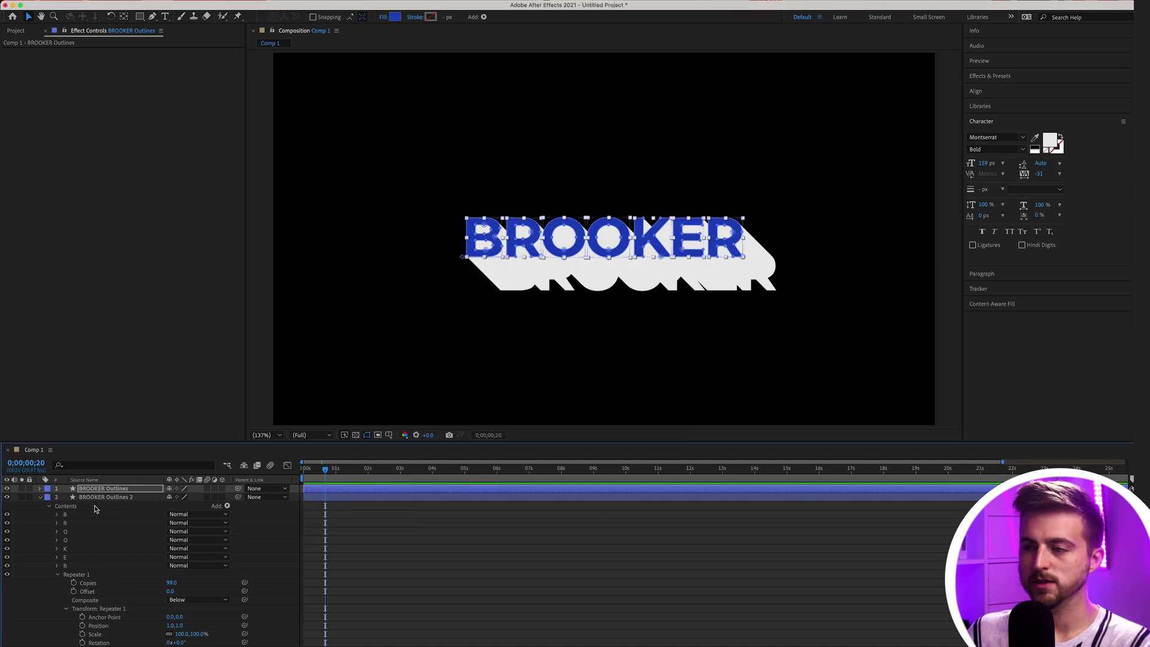
Change the fill of the BROOKER Outlines 2 layer to light blue and return the playhead to the start of the timeline
left_click(116, 498)
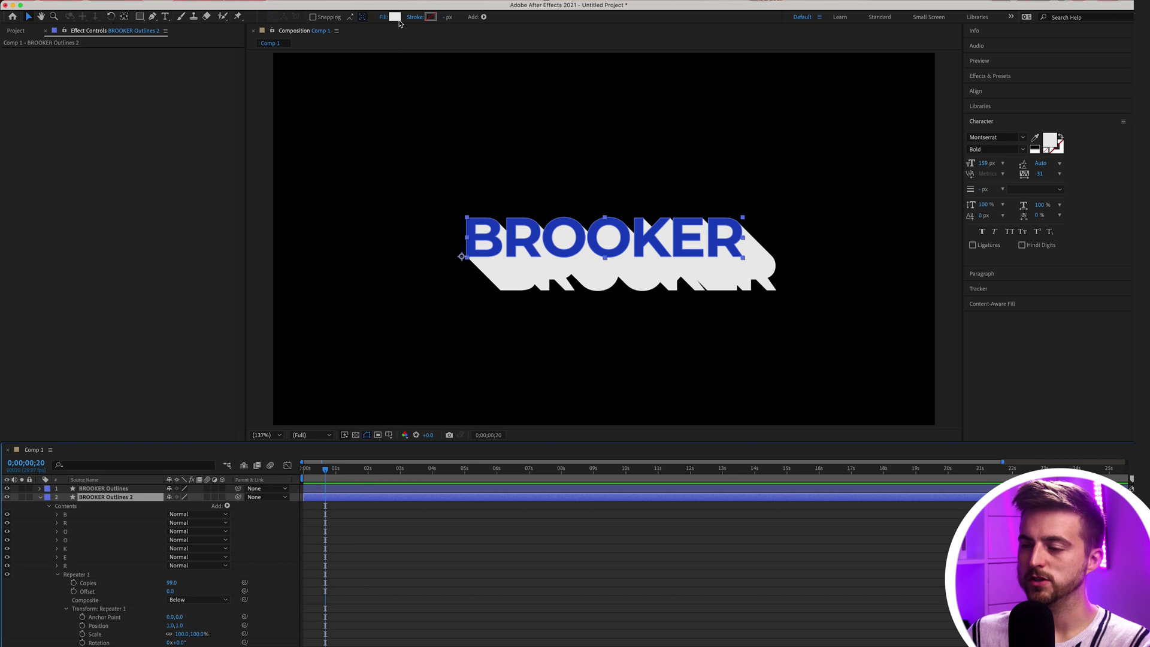
left_click(395, 17)
left_click(590, 338)
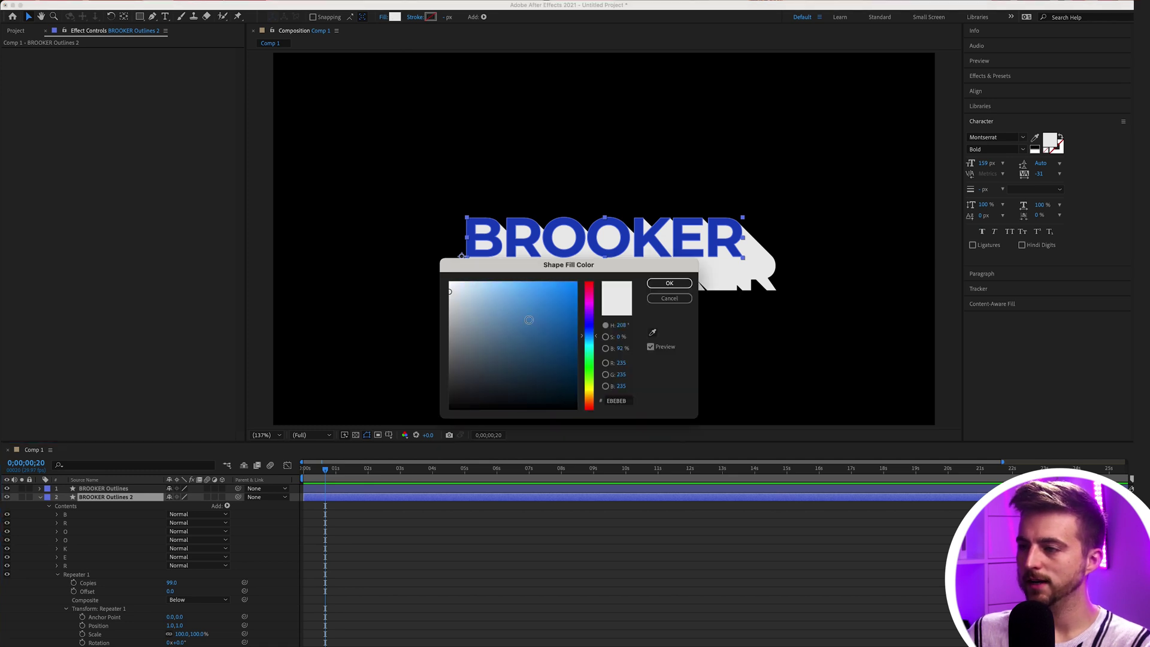
mouse_move(541, 327)
left_mouse_down()
mouse_move(542, 341)
mouse_move(465, 303)
mouse_move(509, 290)
mouse_move(485, 286)
left_mouse_up()
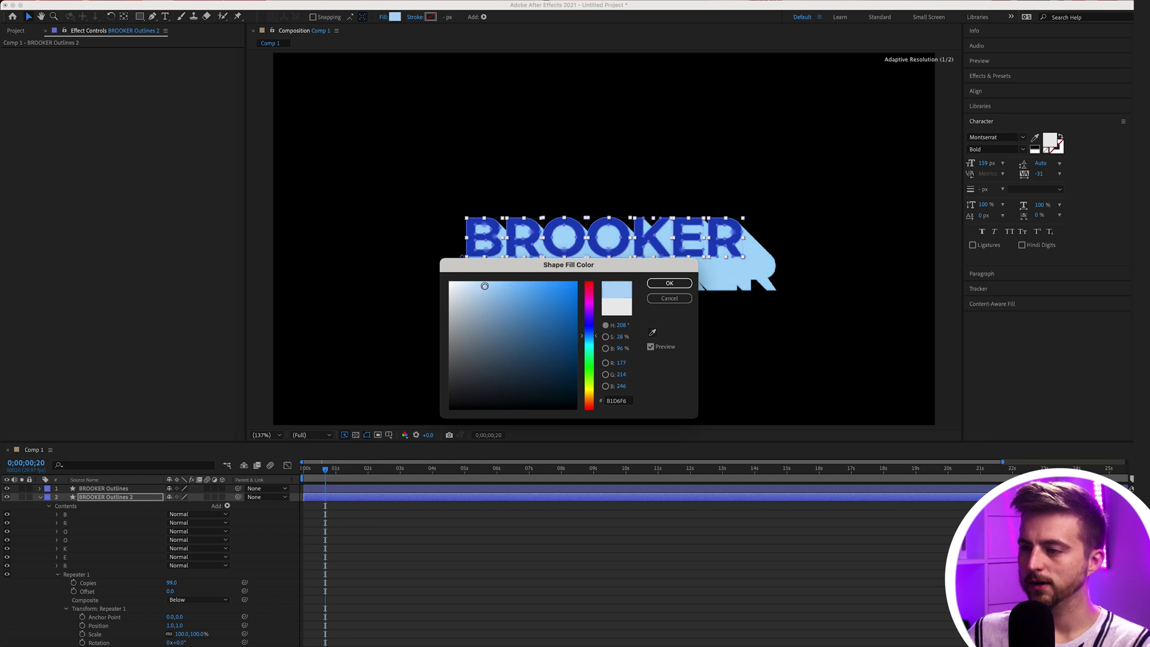
left_click(669, 283)
left_click(603, 568)
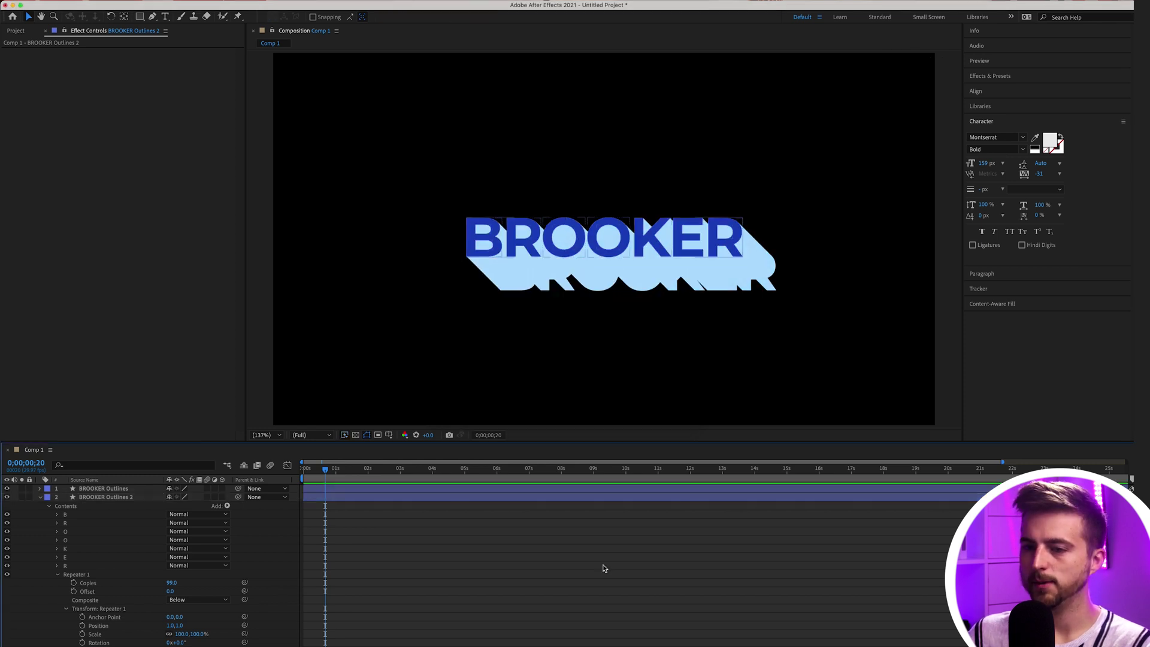
mouse_move(303, 469)
left_mouse_down()
mouse_move(337, 469)
mouse_move(303, 469)
left_mouse_up()
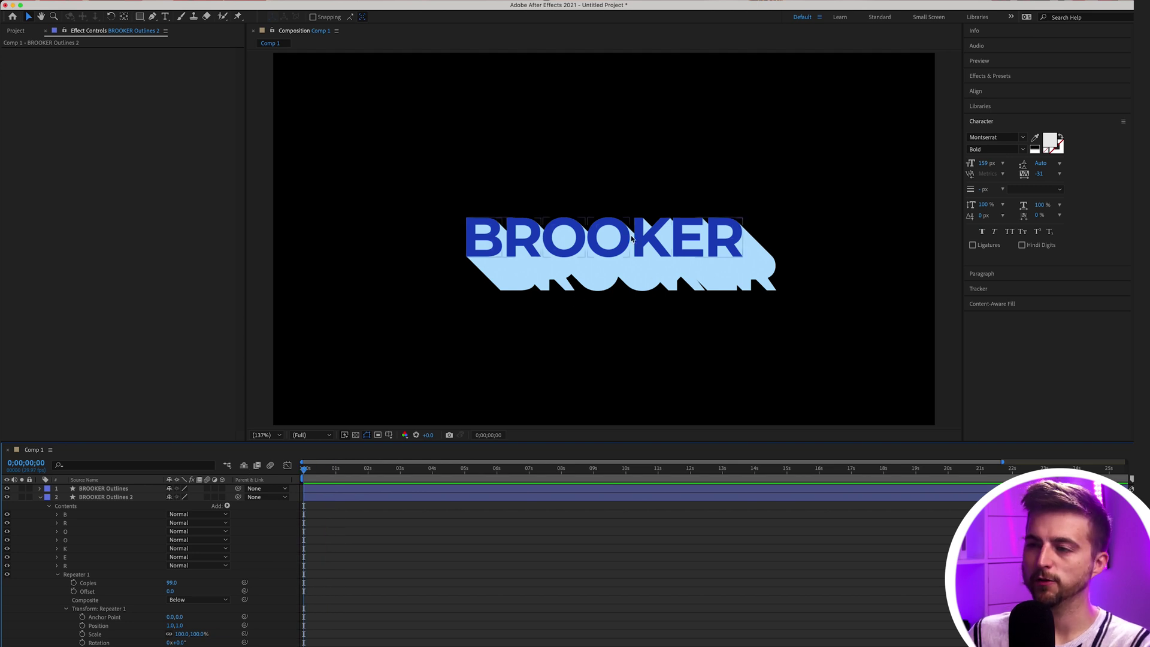
Try a repeater transform position of -1.0, 0.0 and undo the position changes
scroll(173, 625, "down", 1)
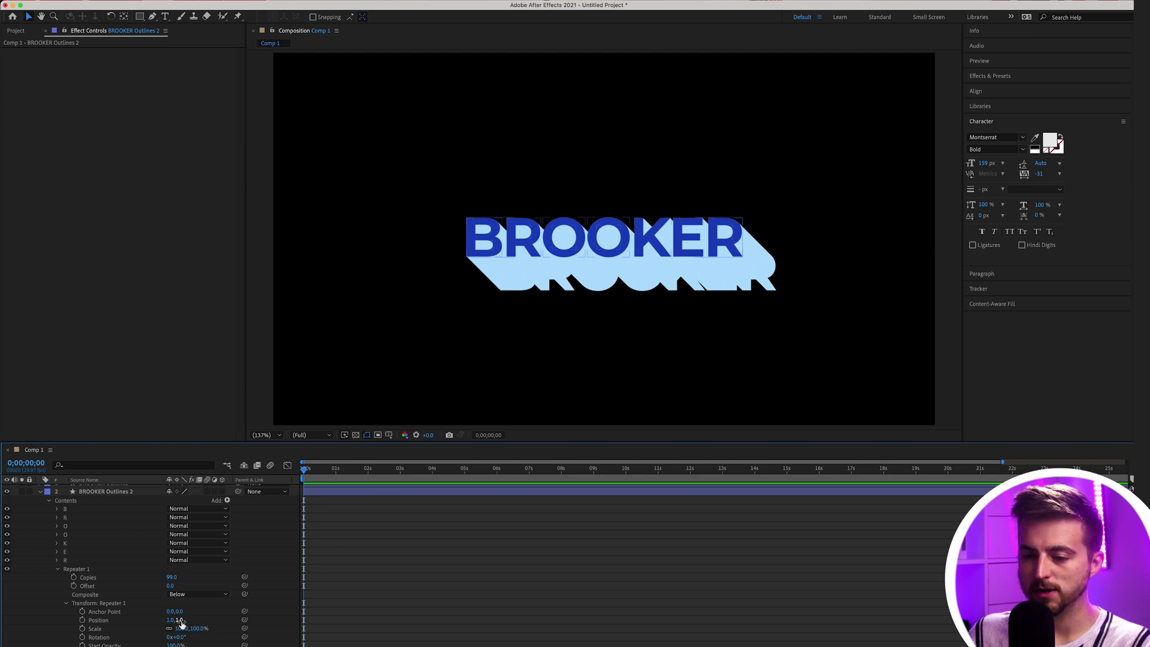
left_click(141, 623)
mouse_move(171, 624)
left_mouse_down()
mouse_move(155, 625)
mouse_move(186, 625)
left_mouse_up()
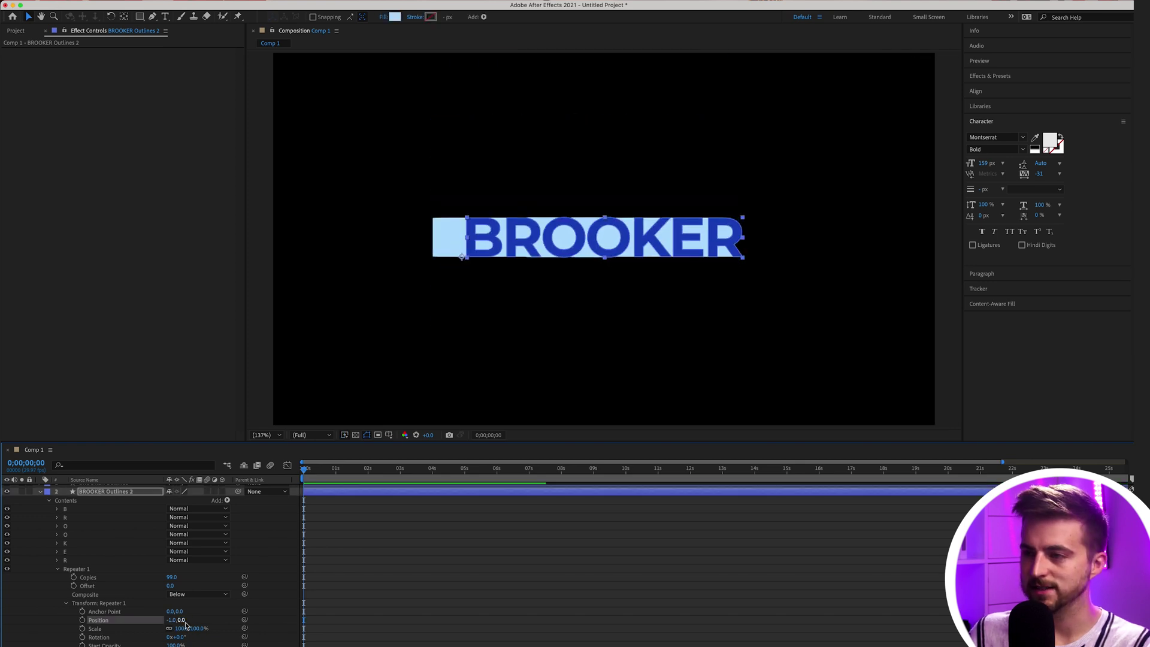
key("super+z")
key("super+z")
key("super+z")
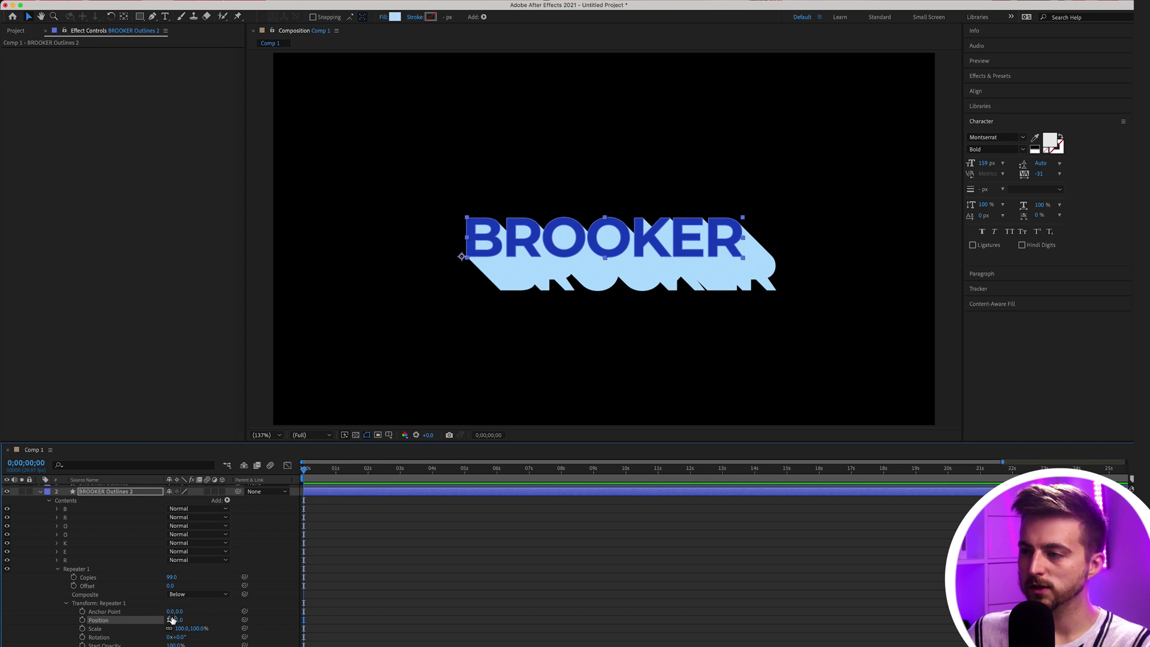
Set the repeater's transform position to 0.0, 0.0 and start keyframing it at the beginning of the timeline
mouse_move(170, 620)
left_mouse_down()
mouse_move(159, 621)
mouse_move(173, 624)
left_mouse_up()
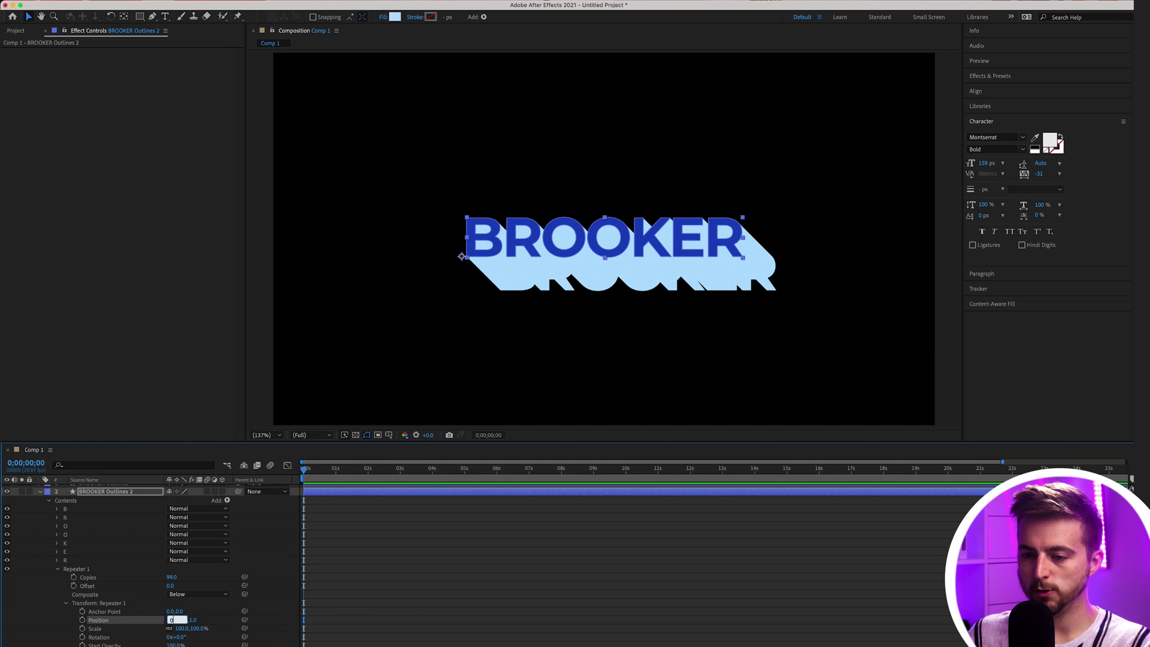
left_click(320, 602)
left_click(180, 620)
type("0")
key("Return")
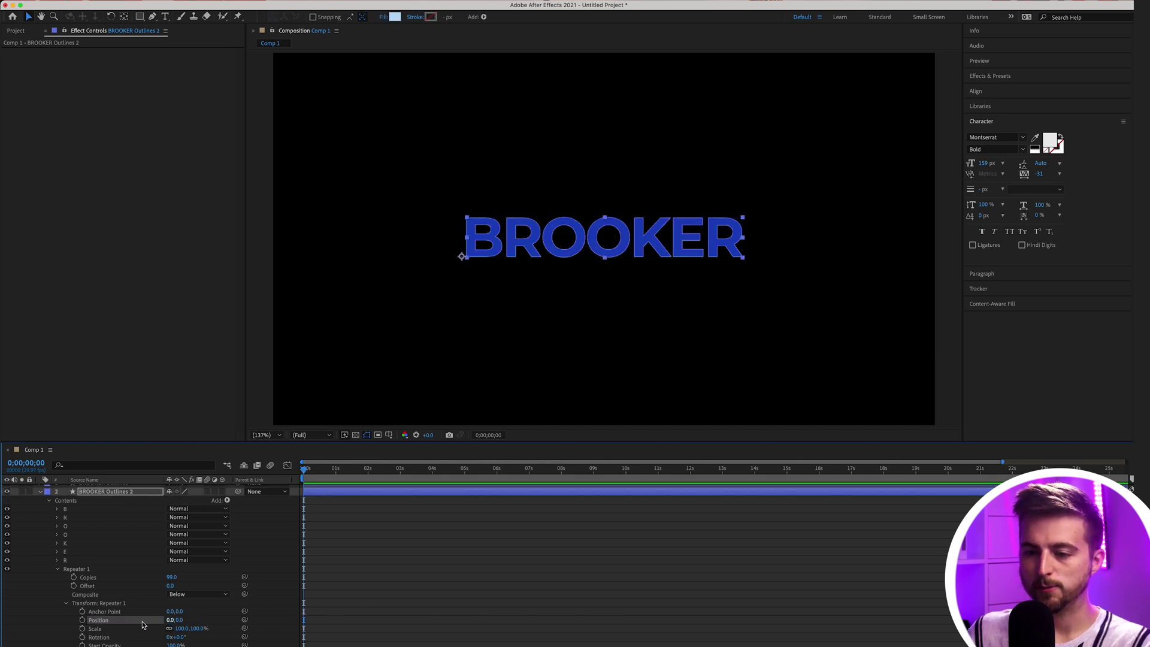
left_click(82, 621)
Keyframe the repeater's transform position at 1.0, 1.0 at the one-second mark
left_click_drag(319, 472, 335, 473)
left_click(171, 621)
type("1")
key("Tab")
type("1")
key("Return")
Play the extrusion animation from the start of the timeline to check how it grows
key("Home")
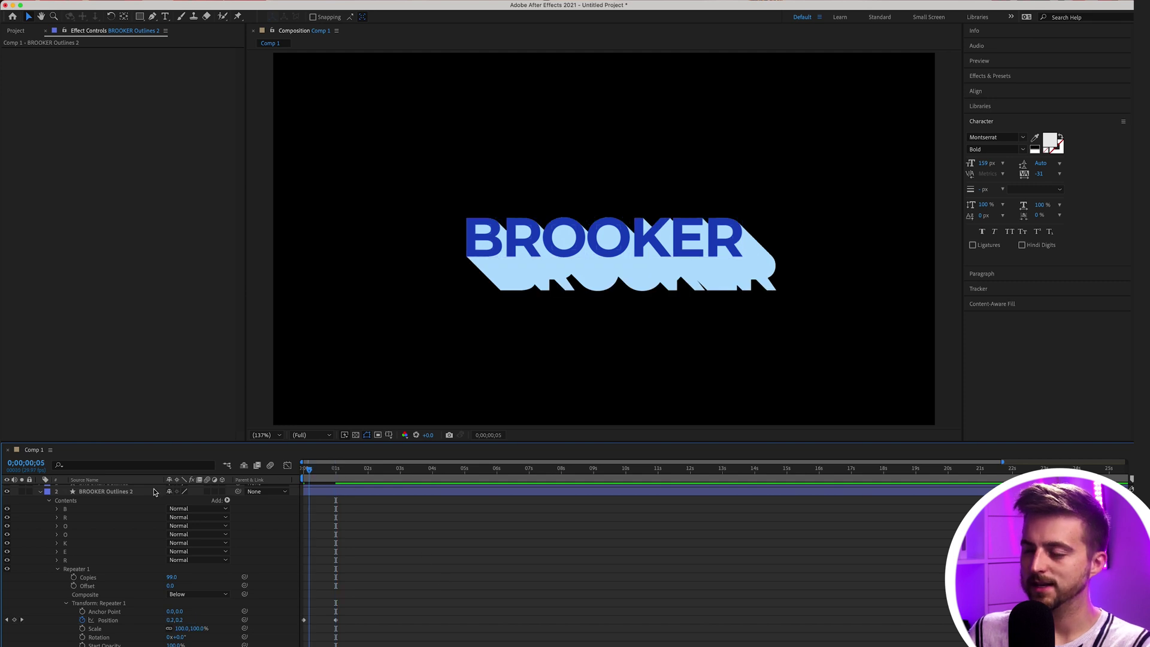
key("space")
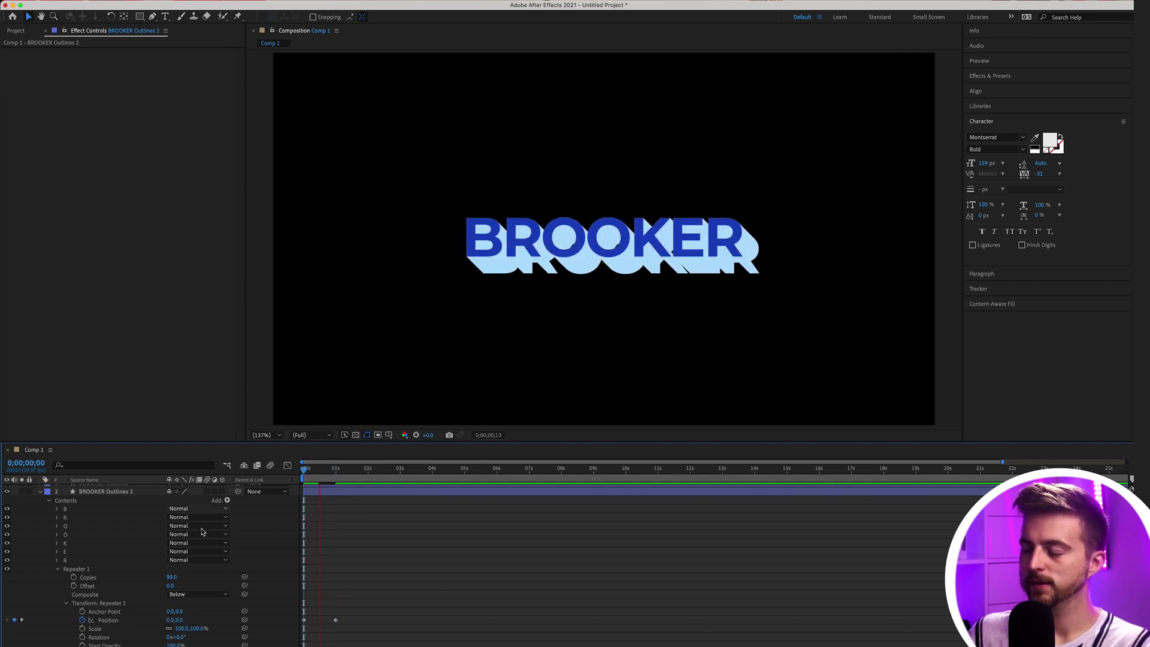
key("space")
key("space")
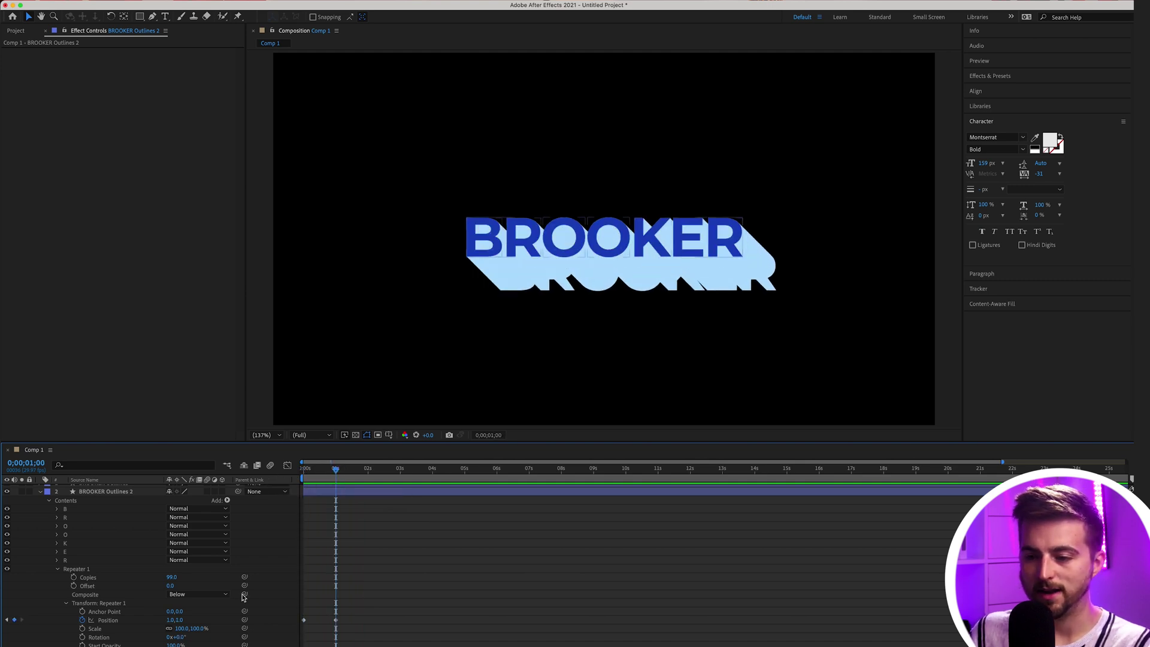
Try raising the repeater to over 500 copies and preview the animation from the start
left_click_drag(172, 577, 379, 570)
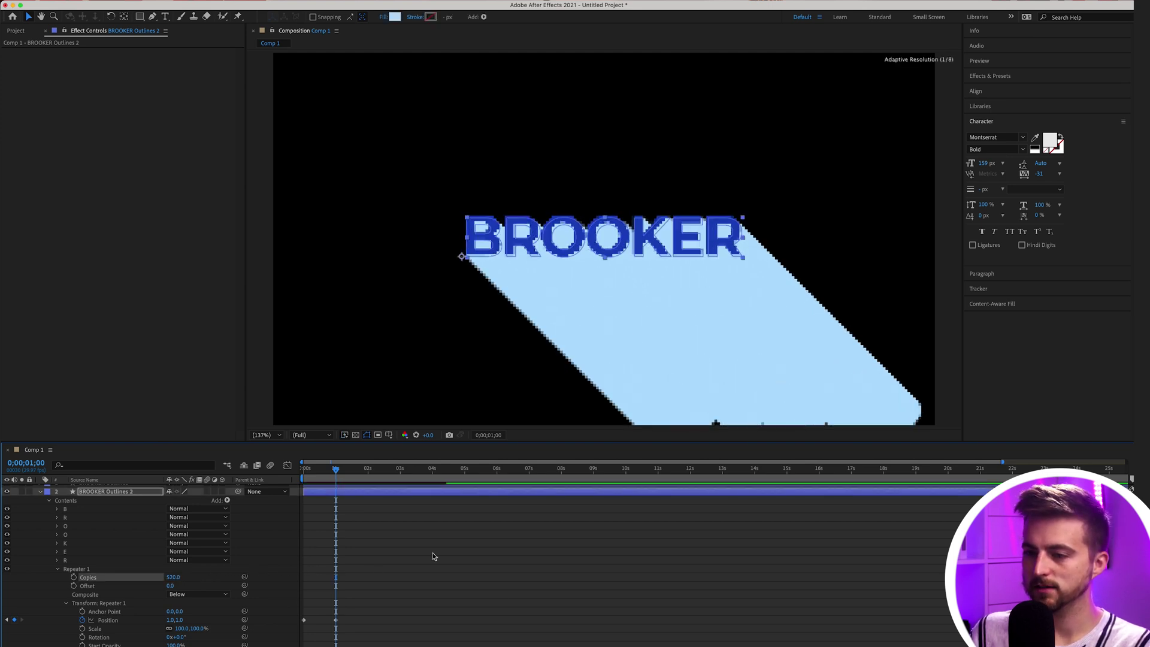
key("Home")
key("space")
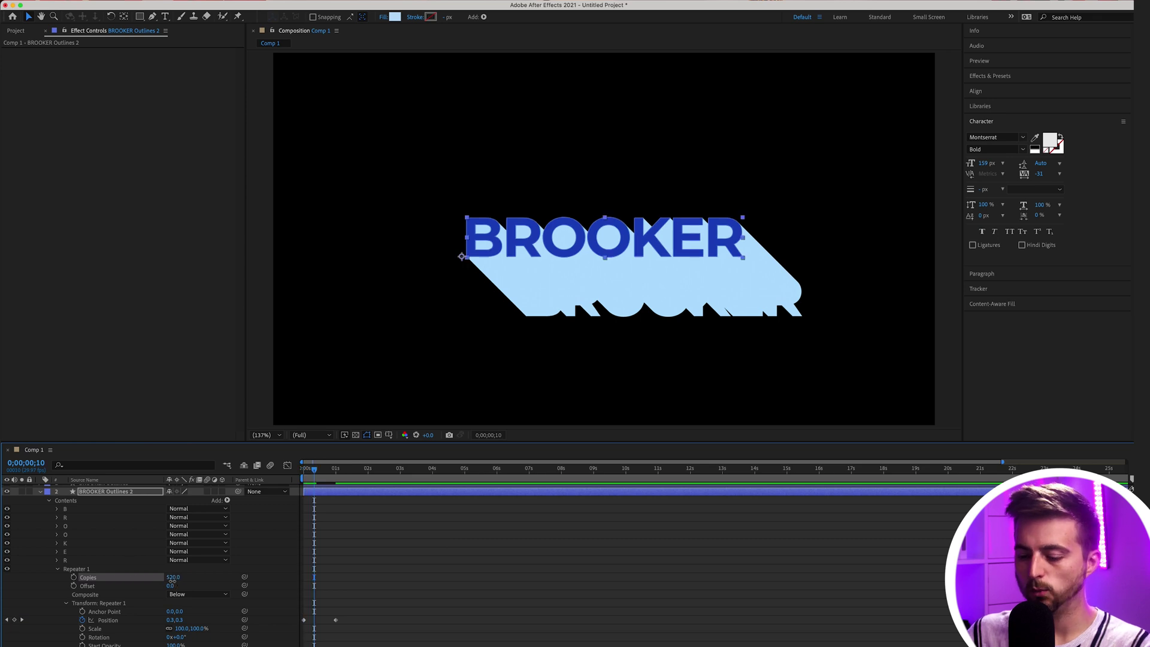
Set the repeater to 100 copies and its position at the one-second keyframe to 6.0, 6.0, and scrub through the result
key("Return")
left_click_drag(328, 471, 336, 473)
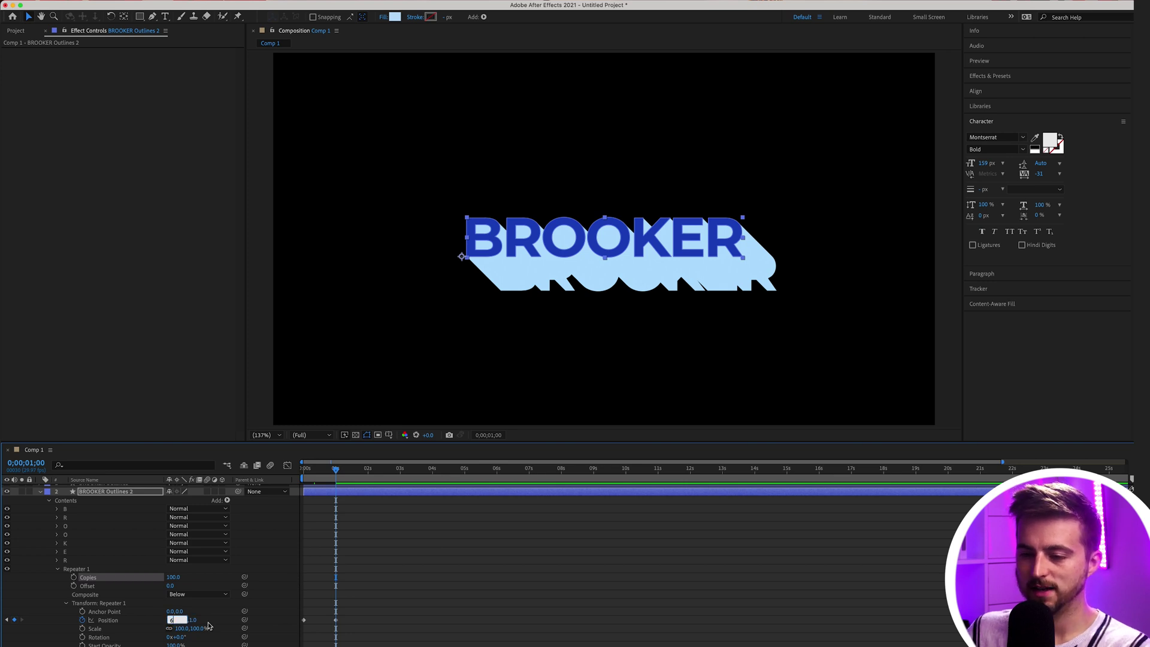
type("6")
key("Return")
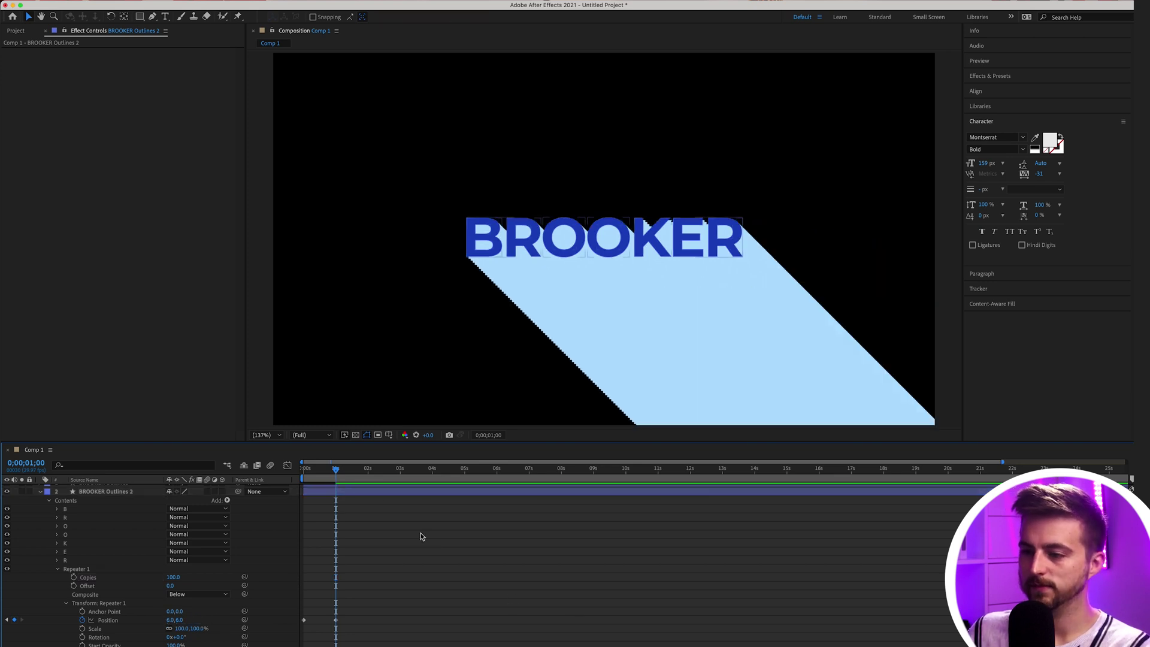
left_click_drag(332, 473, 305, 476)
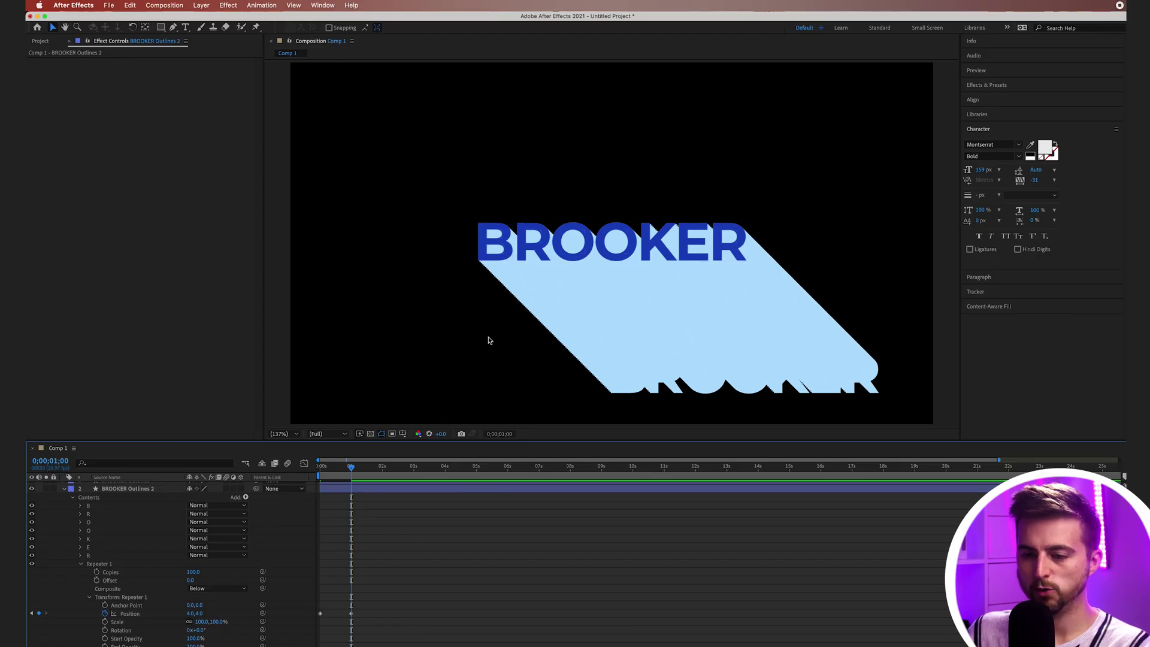
Set the repeater's position at the one-second keyframe to 2.0, 2.0 and try out rotating its copies
key("Return")
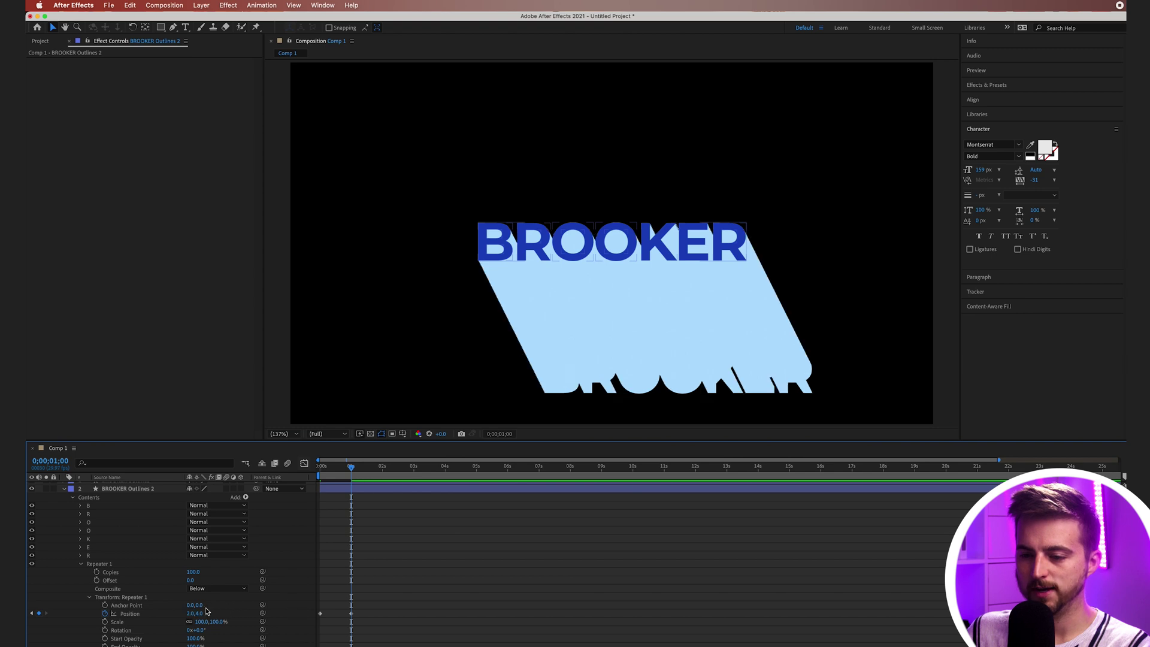
mouse_move(195, 630)
left_mouse_down()
mouse_move(211, 630)
mouse_move(200, 632)
left_mouse_up()
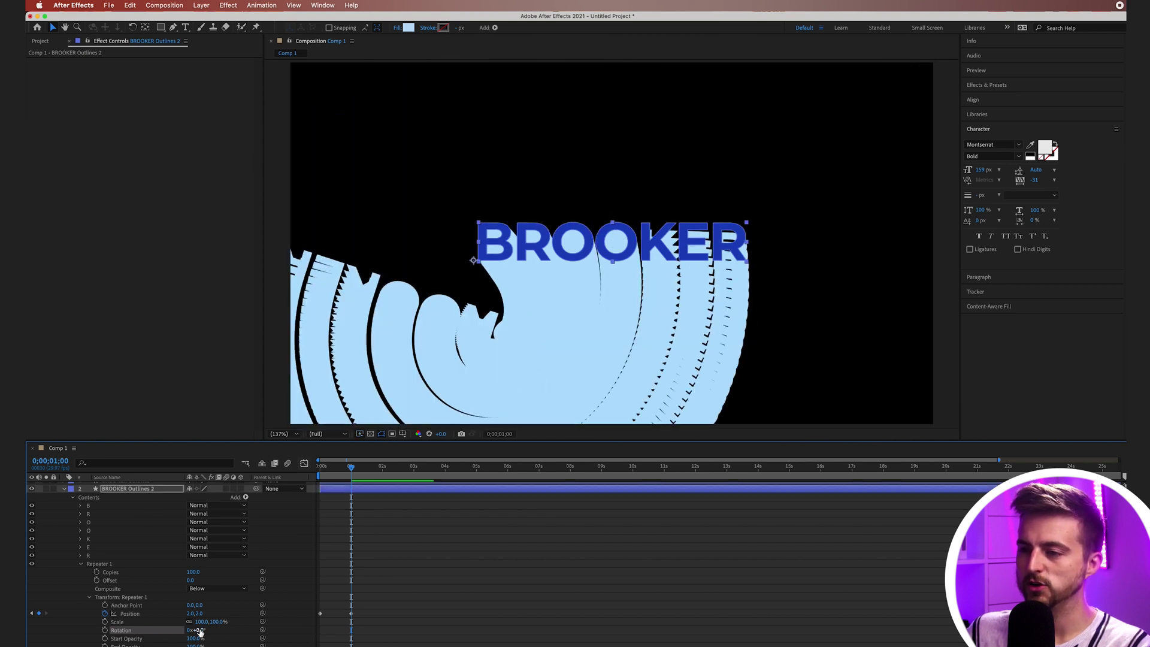
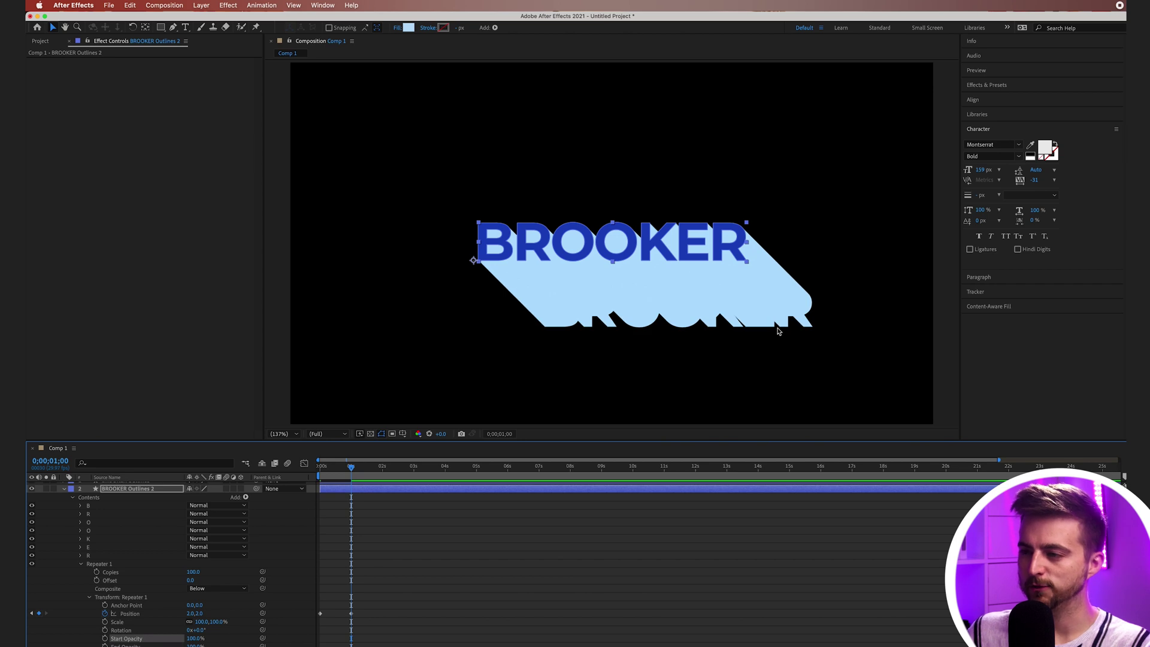
left_click(442, 589)
Preview the updated extrusion animation from the beginning of the timeline
key("Page_Up")
key("Page_Up")
key("Page_Up")
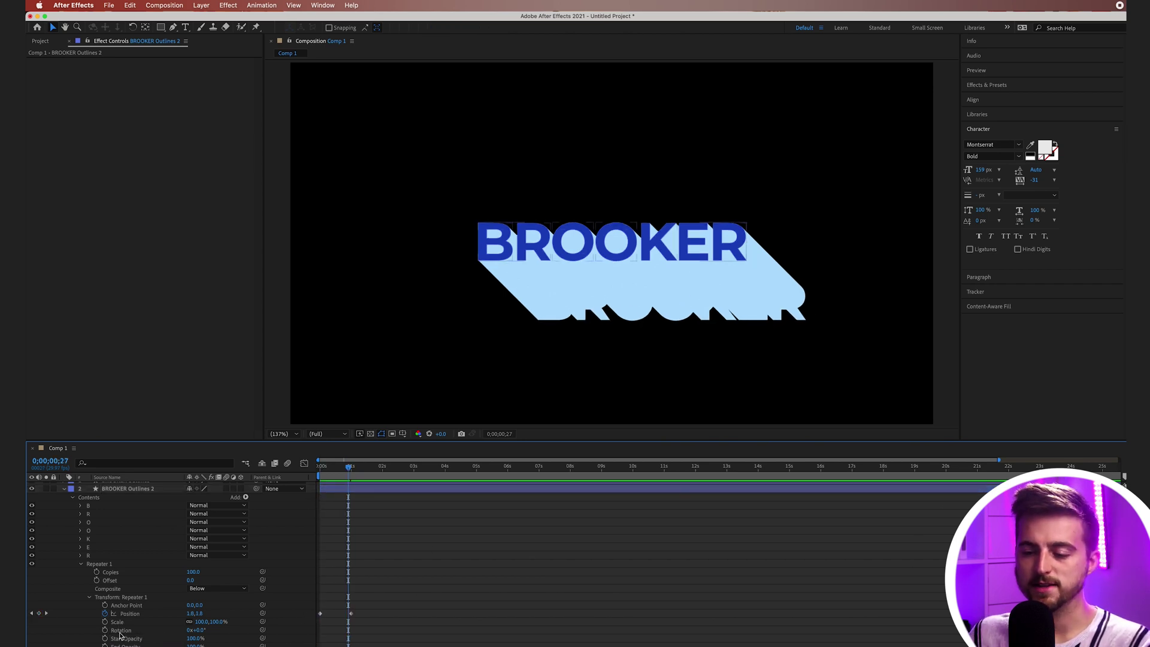
key("Home")
key("space")
key("space")
key("space")
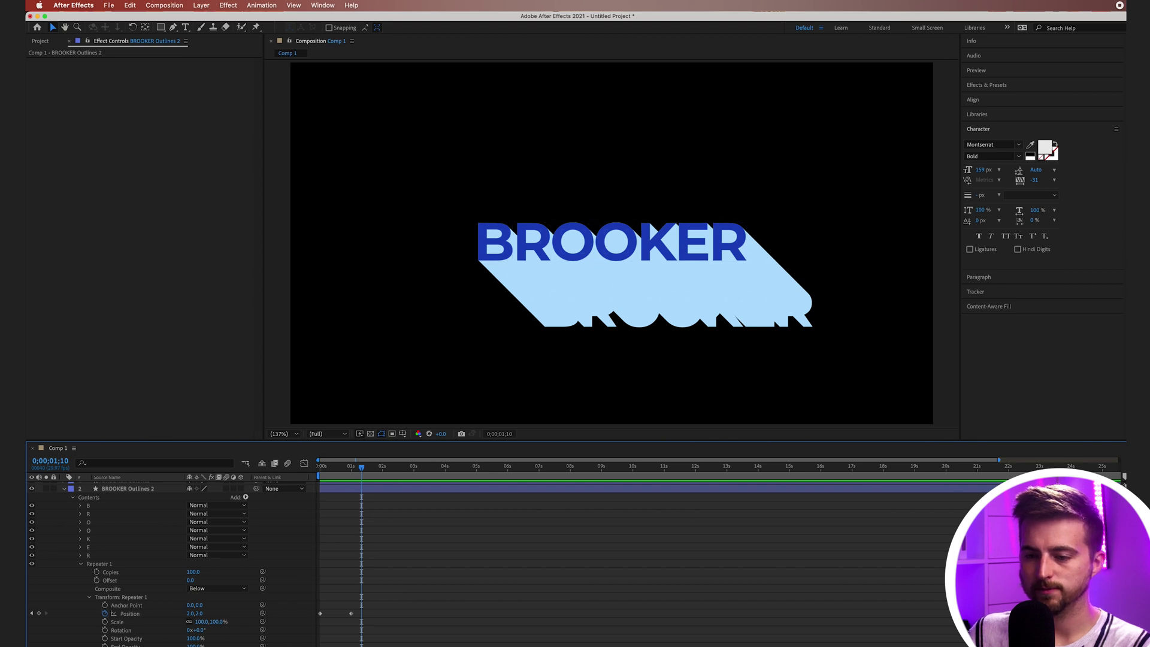
Add a hold keyframe for the repeater's transform position at 0;00;01;23
left_click_drag(361, 468, 376, 475)
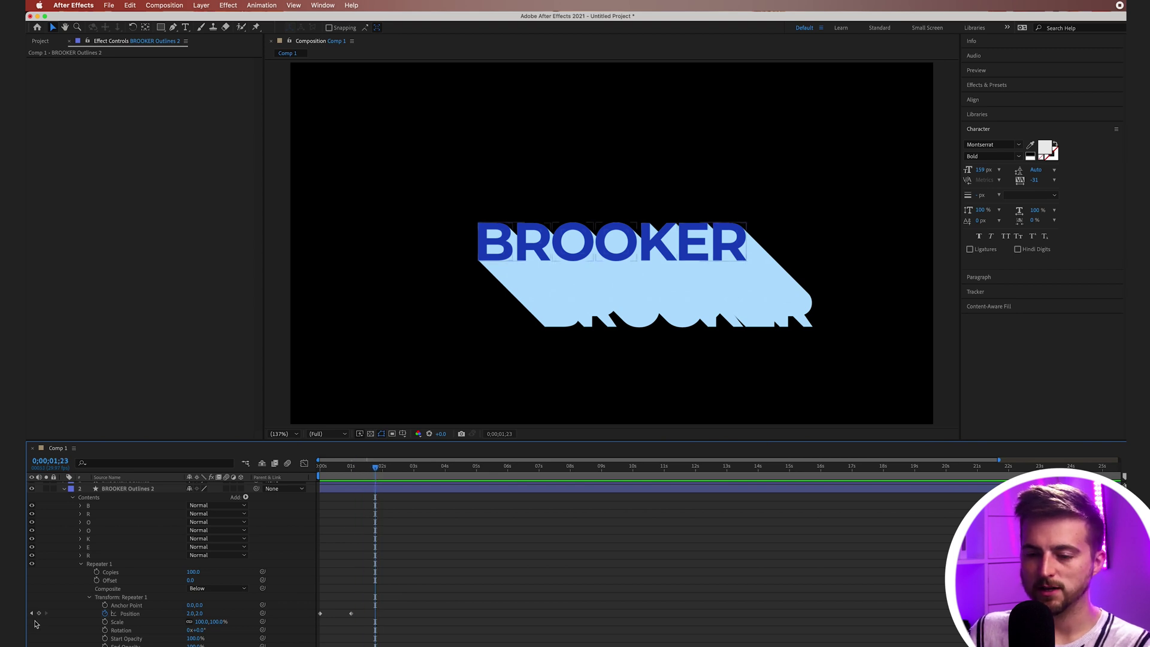
left_click(38, 615)
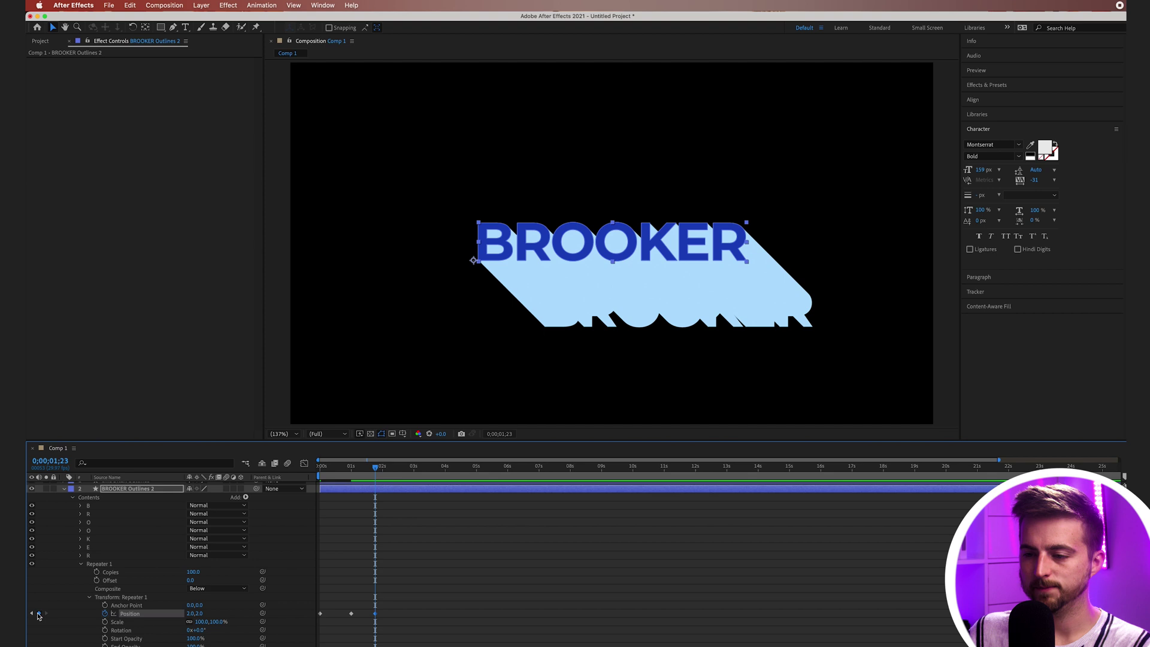
Keyframe the repeater's transform Y position at -2.0 at 0;00;02;25 and review the movement between the last two keyframes
key("space")
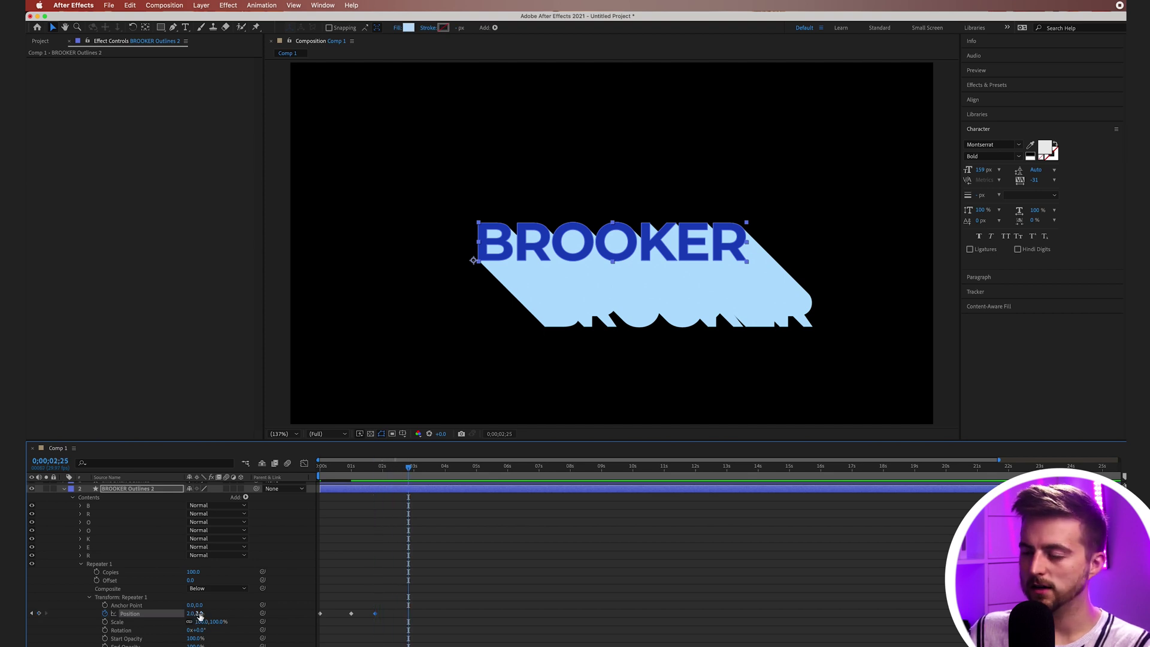
mouse_move(196, 613)
left_mouse_down()
mouse_move(179, 613)
mouse_move(197, 614)
left_mouse_up()
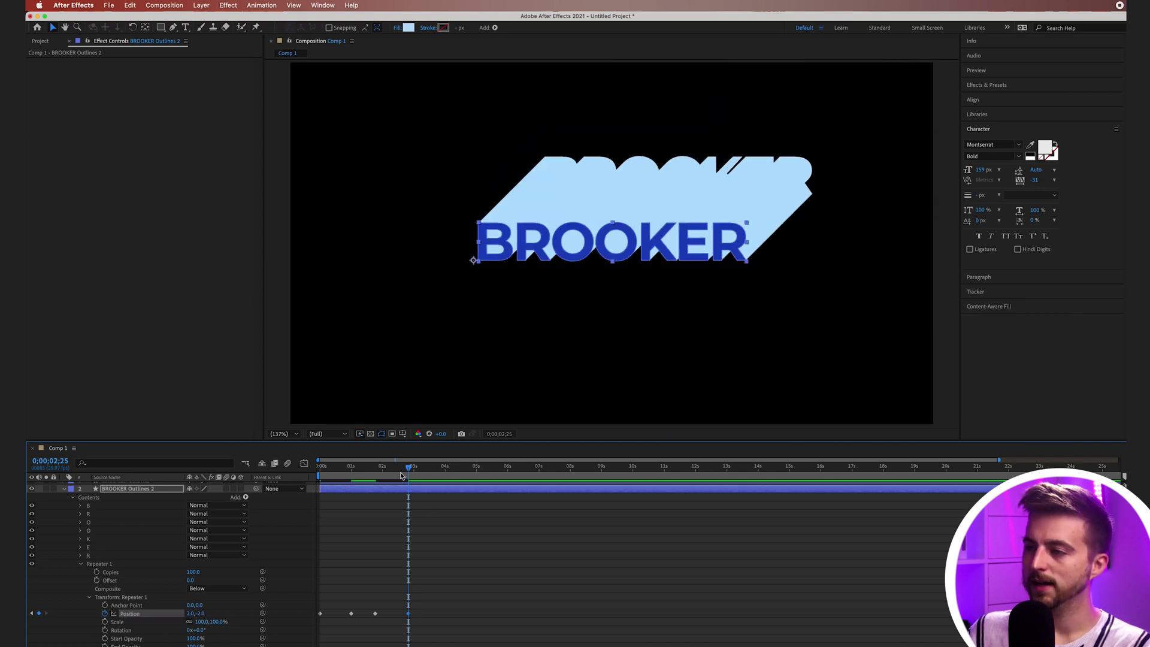
key("space")
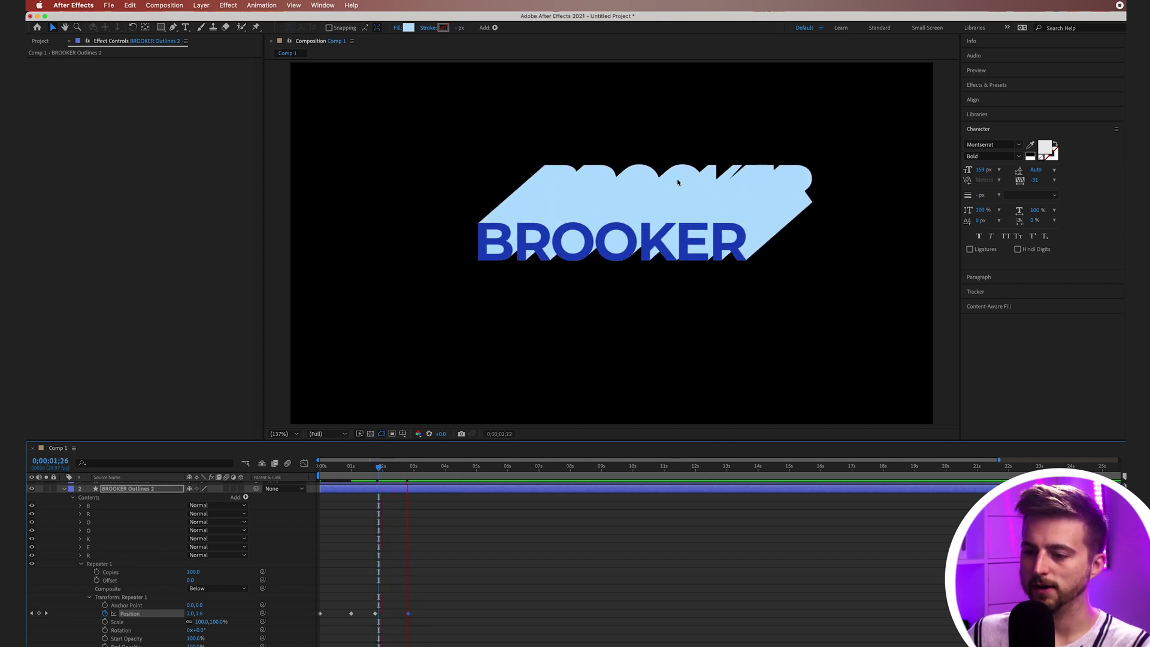
left_click(405, 471)
left_click_drag(405, 473, 393, 476)
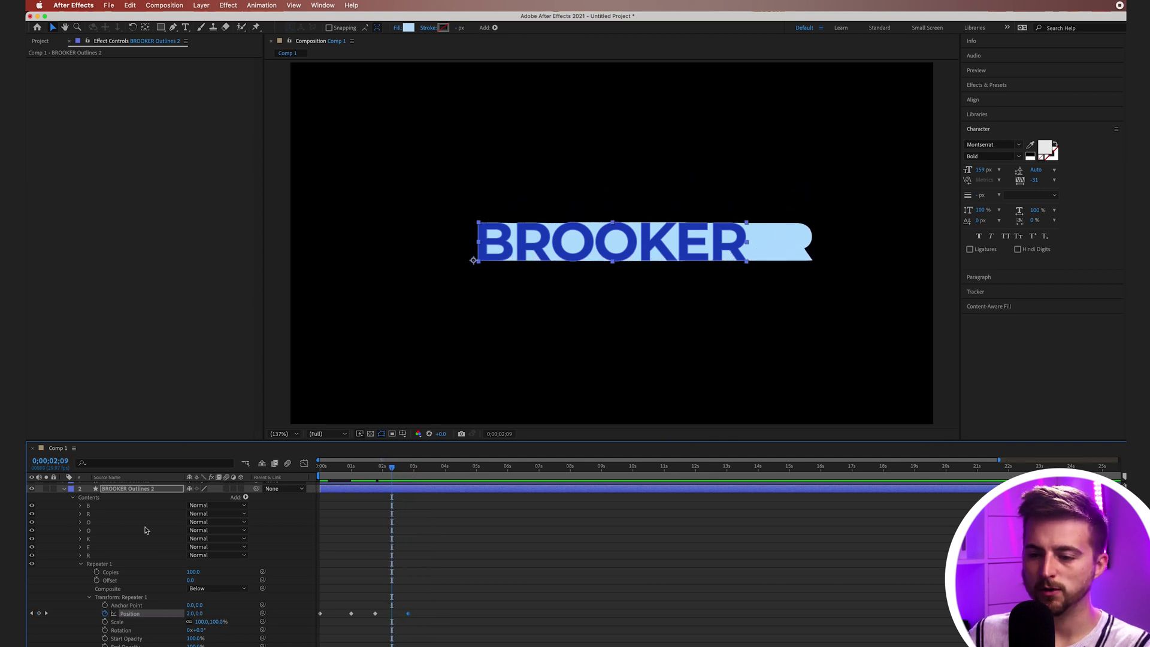
Keyframe the repeater's transform position at 4.0, 0.0 at 0;00;02;09 and preview the movement between the keyframes around it
left_click_drag(190, 616, 190, 615)
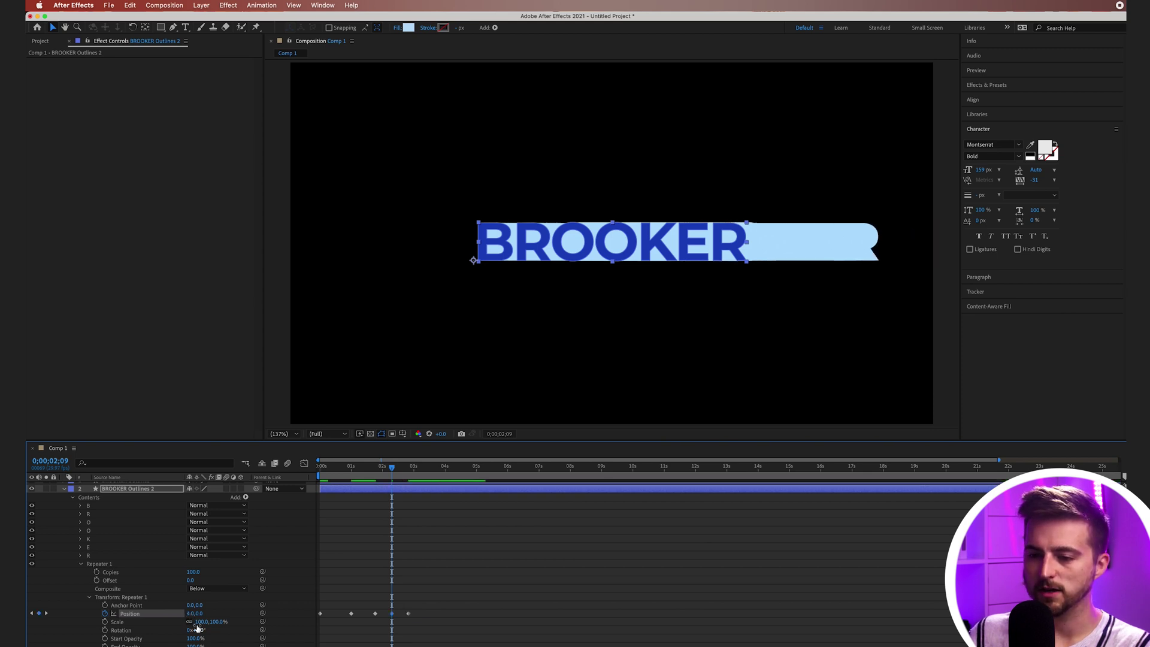
key("j")
mouse_move(380, 474)
left_mouse_down()
mouse_move(411, 474)
mouse_move(375, 474)
left_mouse_up()
key("space")
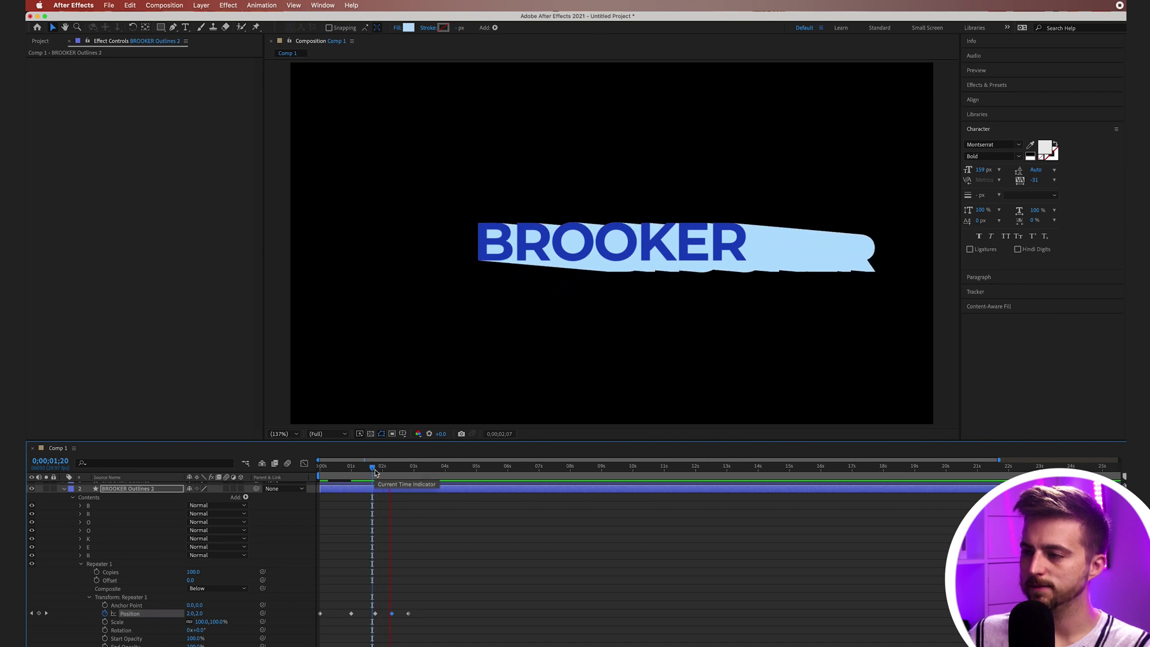
left_click(362, 474)
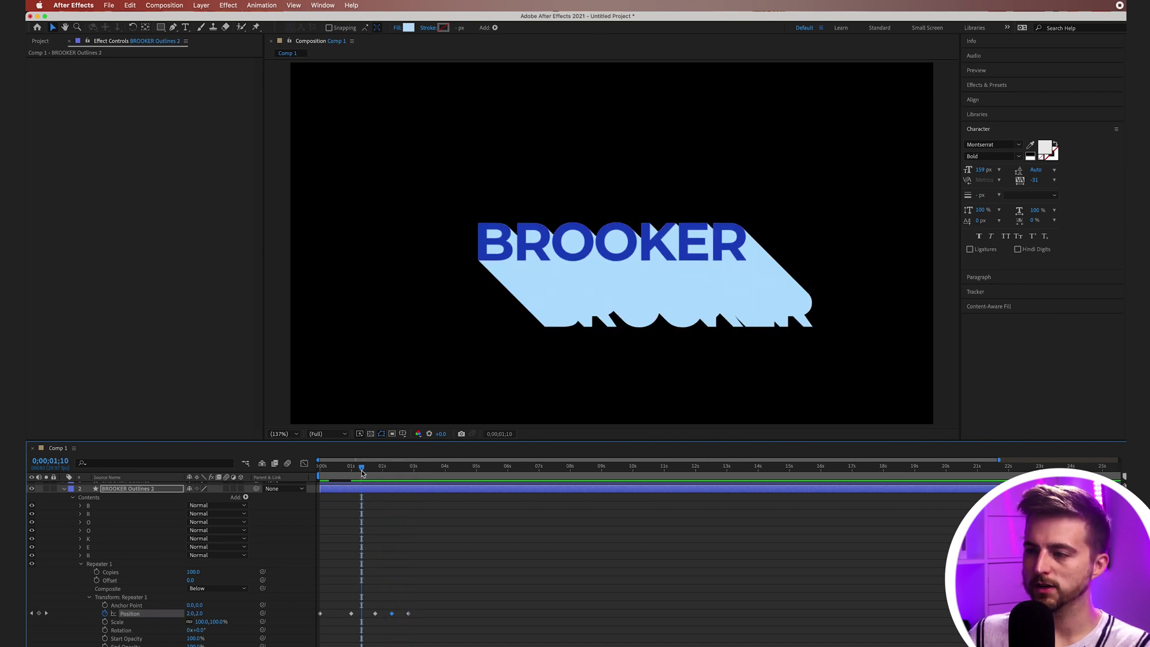
key("space")
Space the last two repeater position keyframes out to about 2.7 and 3.7 seconds and preview the slower swing
left_click_drag(461, 587, 436, 619)
left_click_drag(399, 473, 372, 476)
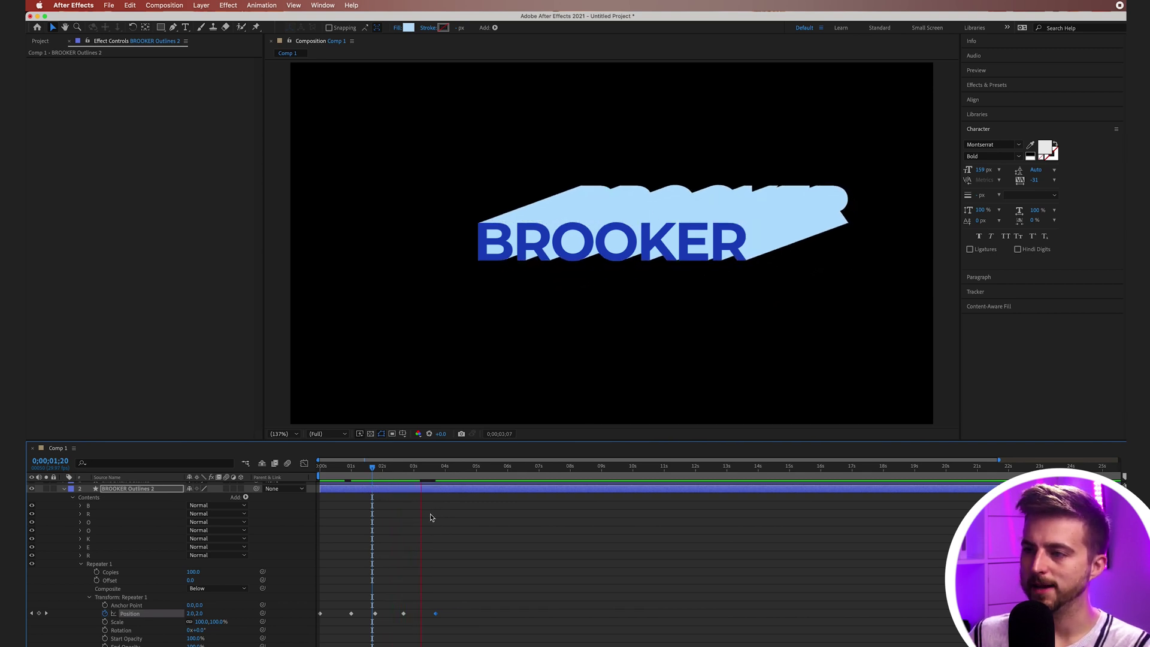
key("space")
Change the fill type of the BROOKER Outlines 2 extrusion layer to Linear Gradient
left_click(126, 490)
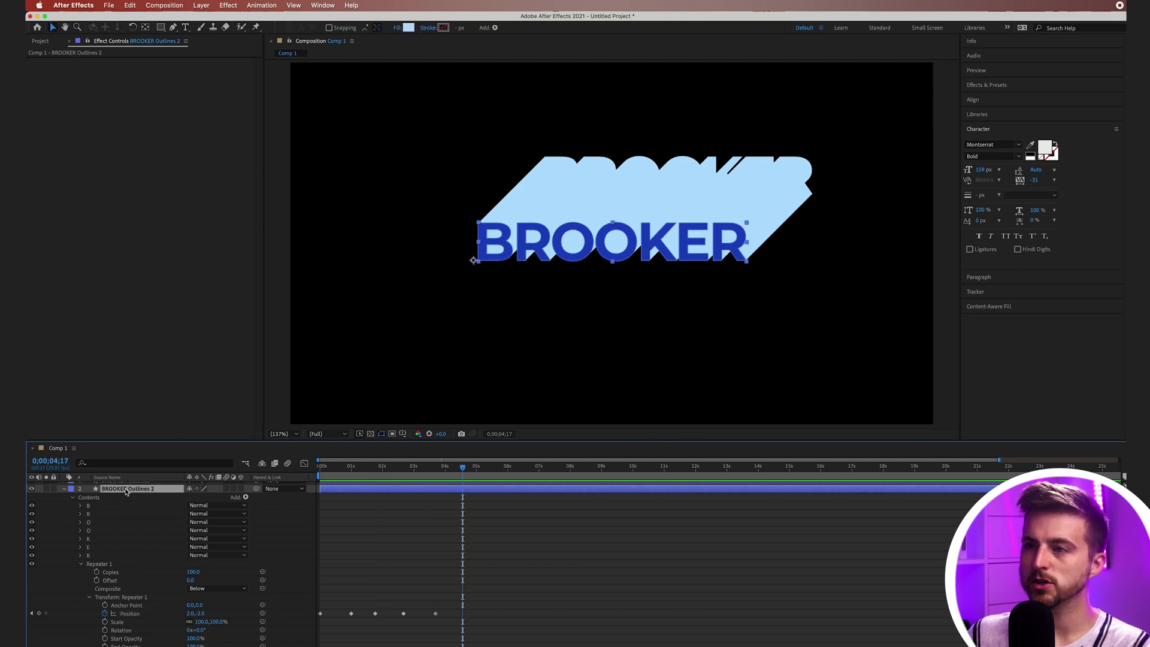
left_click(397, 28)
left_click(553, 319)
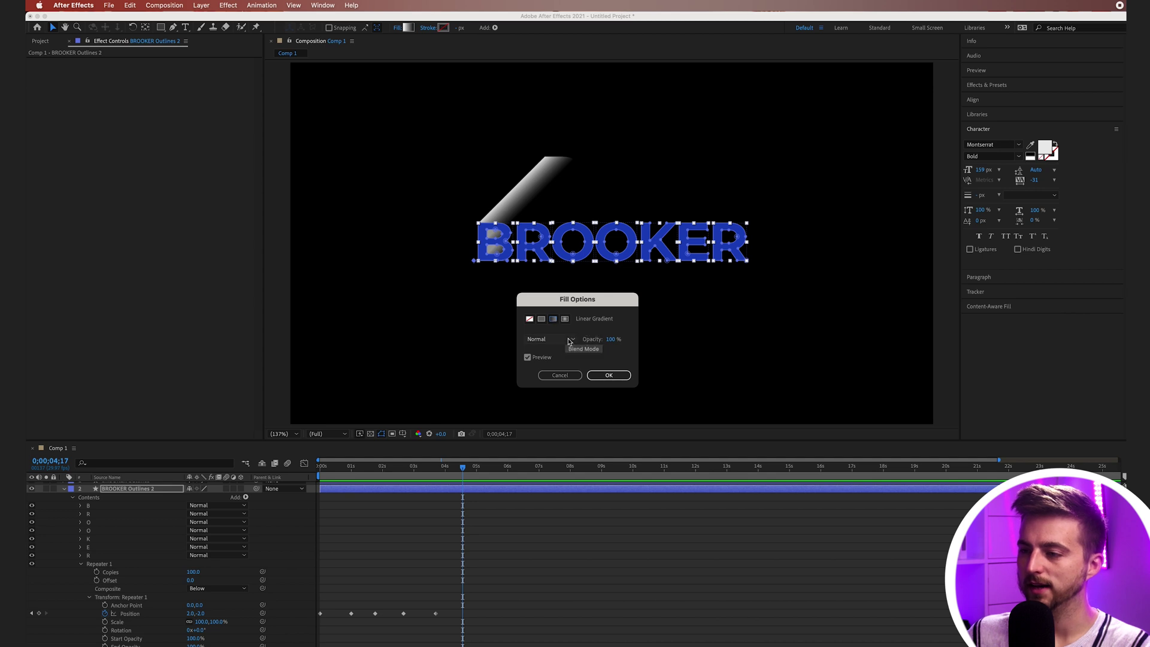
left_click(607, 376)
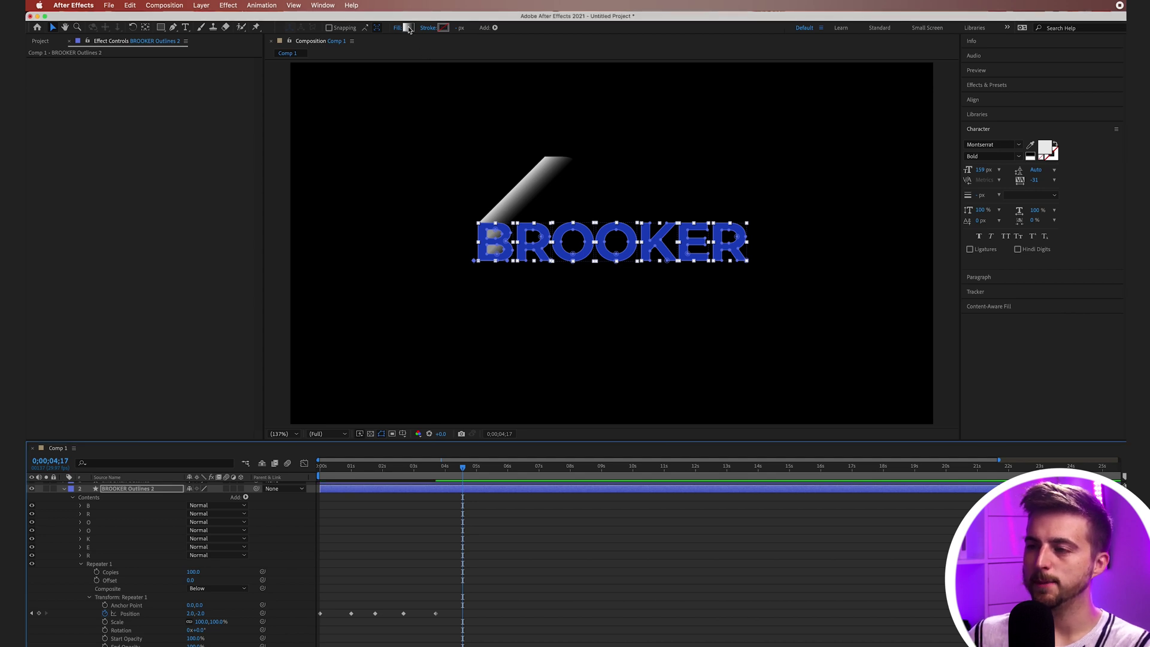
Set the gradient fill's starting color stop to the title's blue by sampling it from the BROOKER lettering
left_click(408, 28)
left_click_drag(535, 233, 712, 312)
left_click(631, 369)
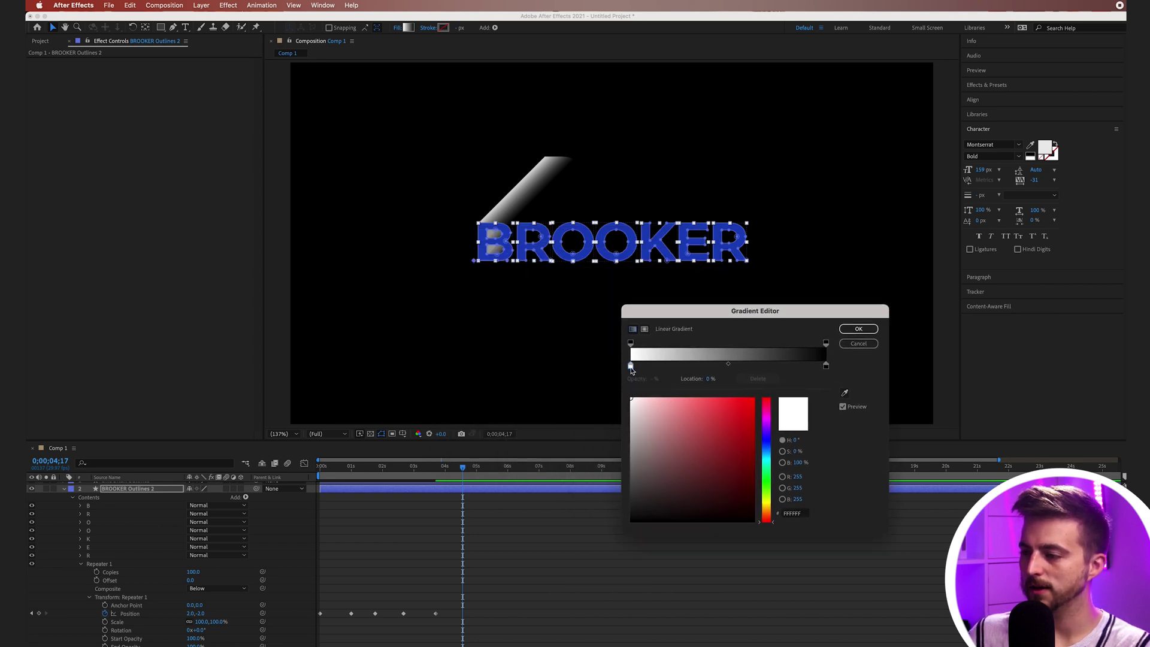
left_click_drag(716, 447, 750, 408)
left_click_drag(766, 449, 765, 452)
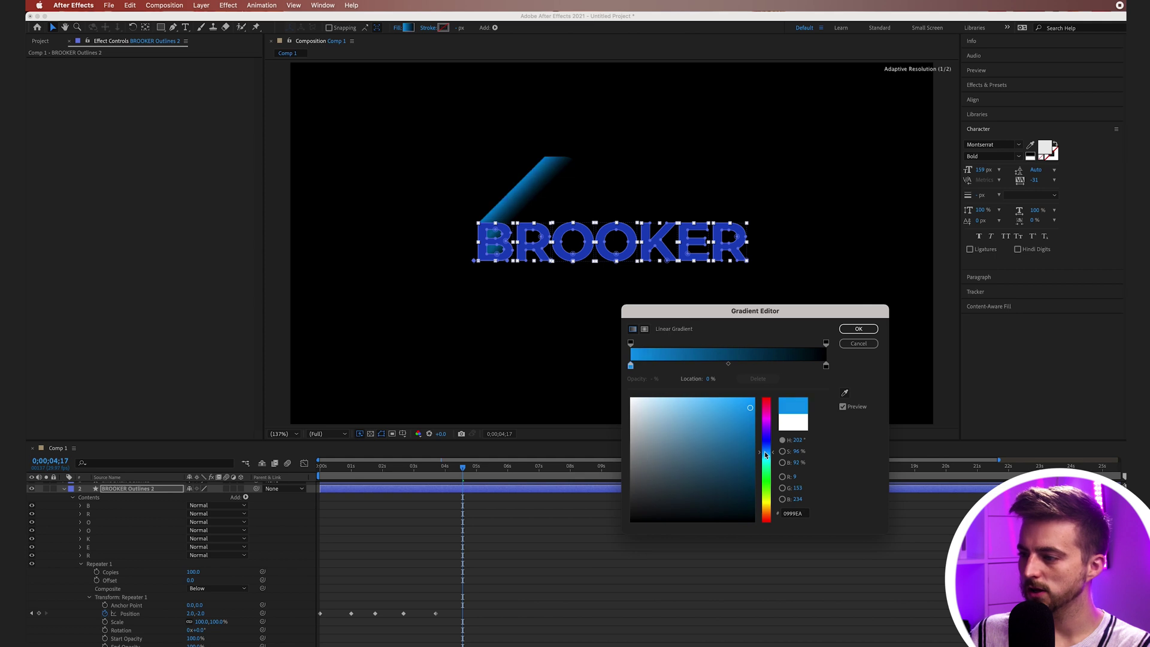
left_click(846, 393)
left_click(512, 243)
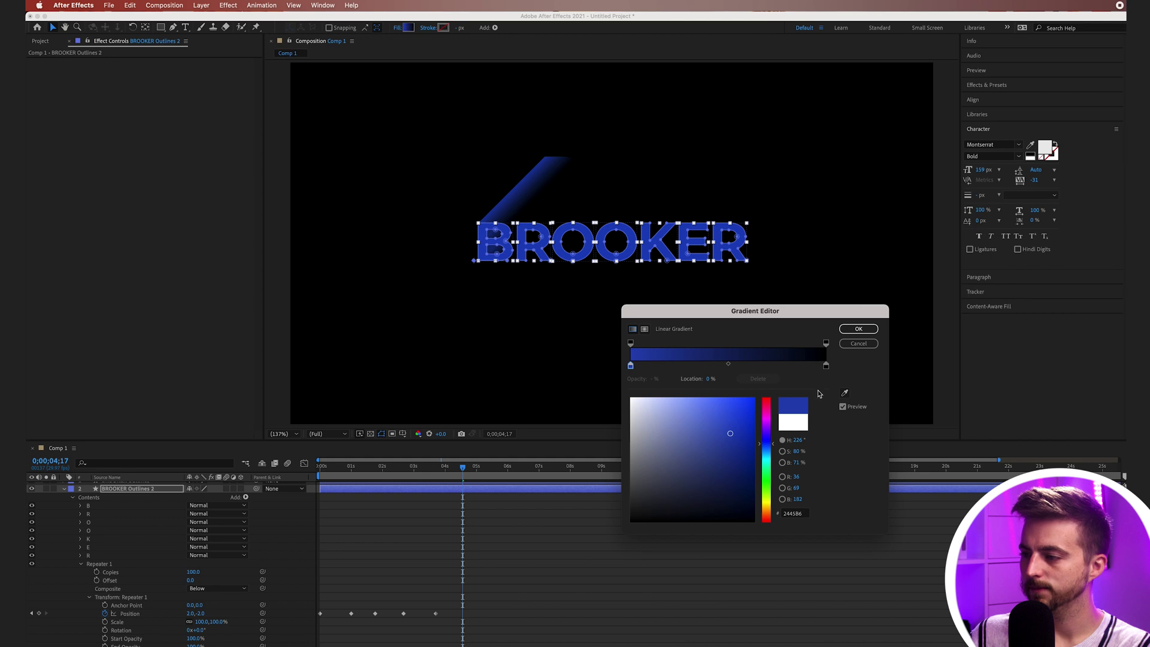
Set the gradient fill's end color stop to a very dark blue and accept the gradient
left_click(826, 365)
left_click(764, 451)
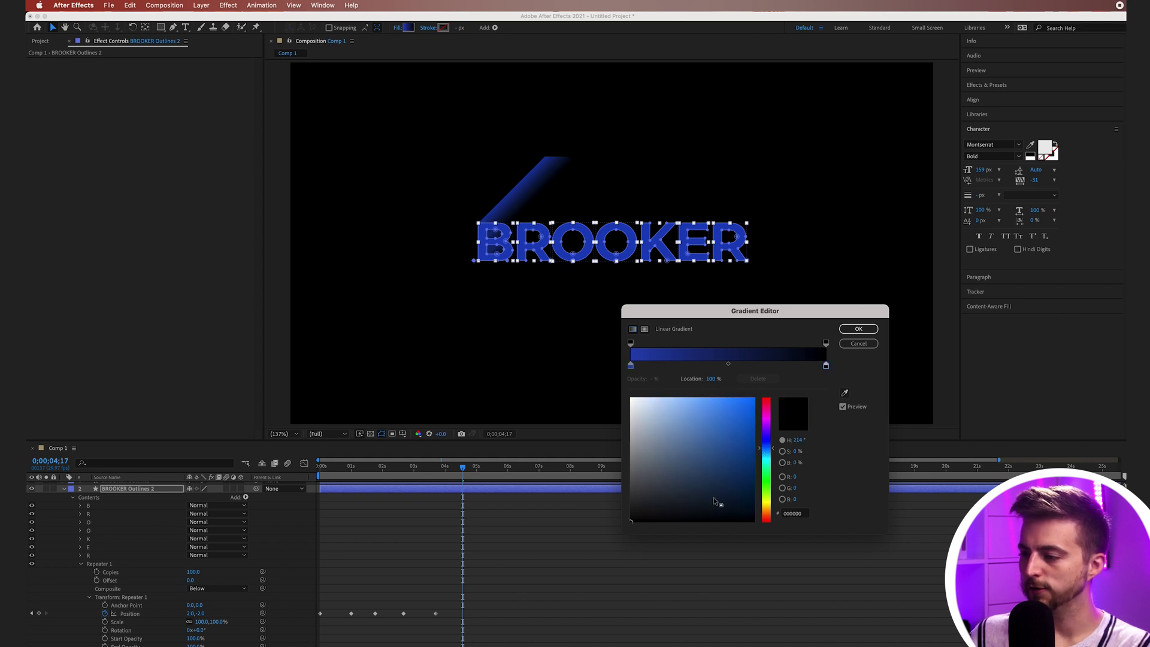
left_click(741, 497)
left_click_drag(740, 499, 740, 499)
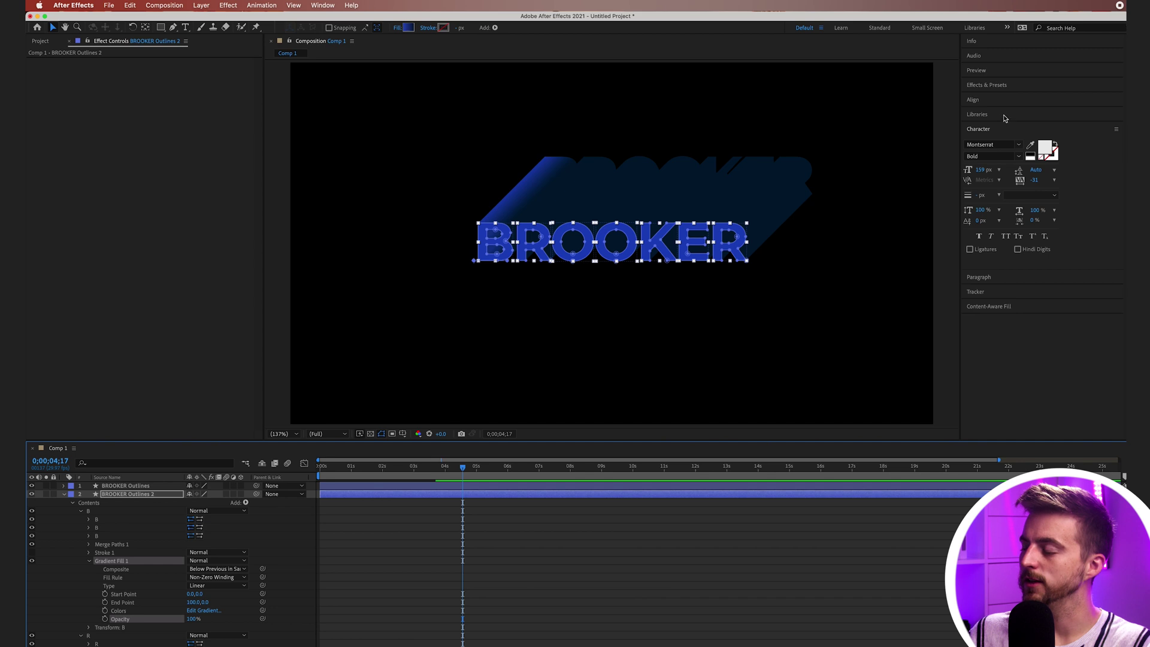
Find the Gradient Ramp effect by searching for "ramp" and apply it to the BROOKER Outlines 2 layer
left_click(989, 84)
left_click(1005, 97)
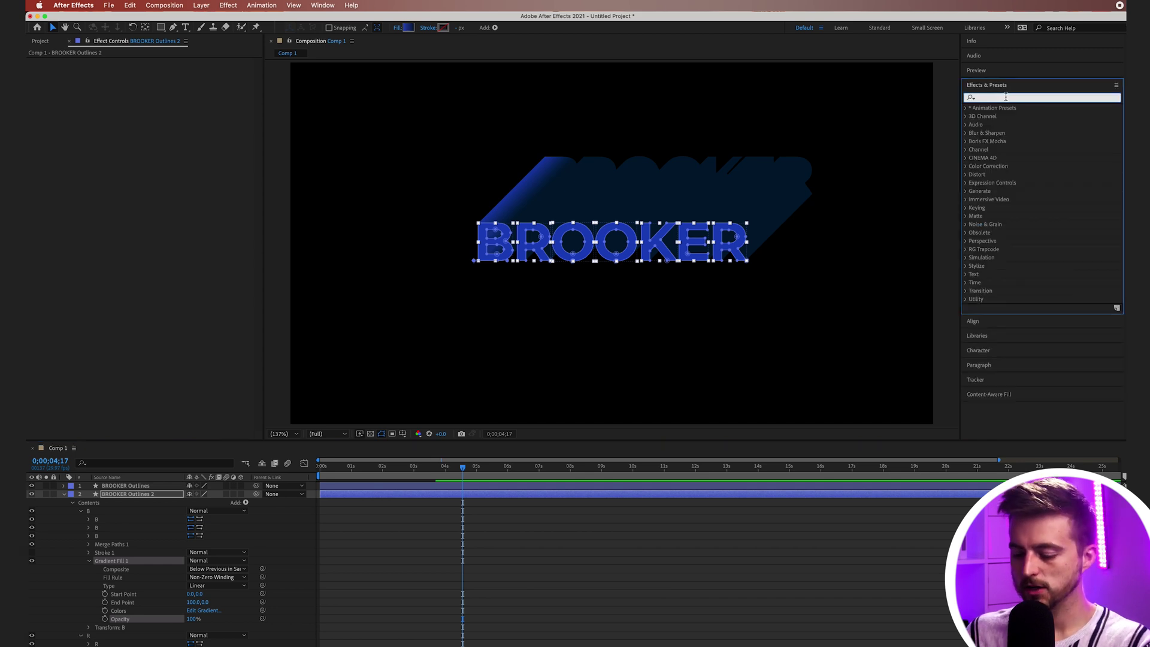
type("ramp")
left_click_drag(1006, 122, 125, 494)
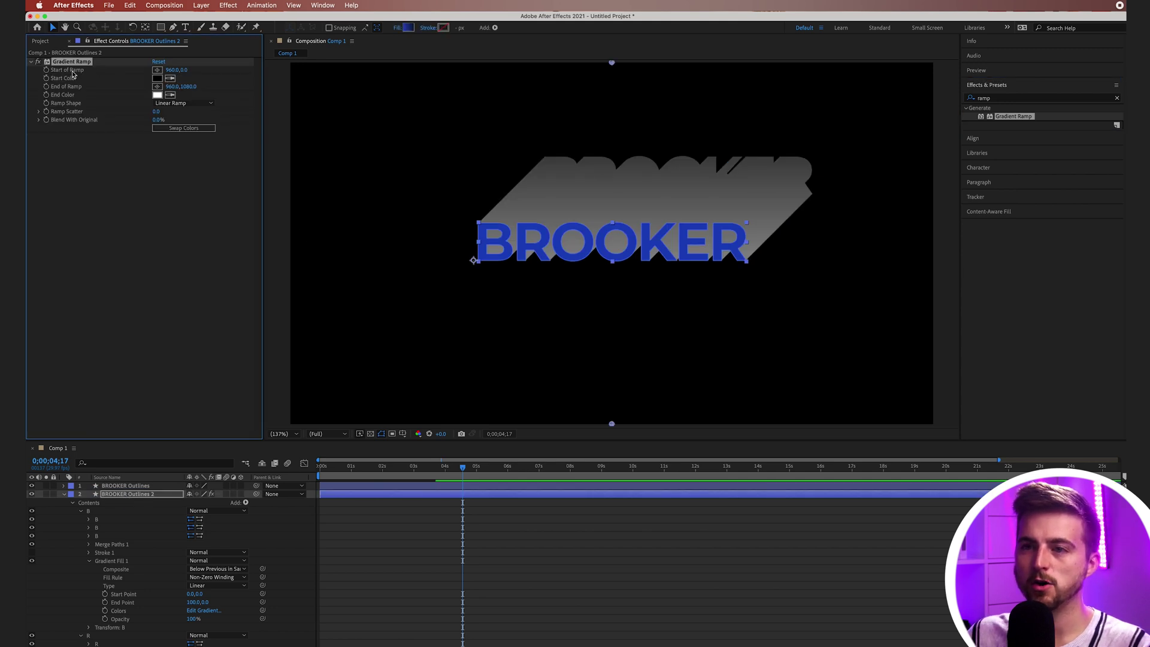
Place the Gradient Ramp's start point in the middle of the title and its end point above the extrusion at about 998, 51
left_click(157, 72)
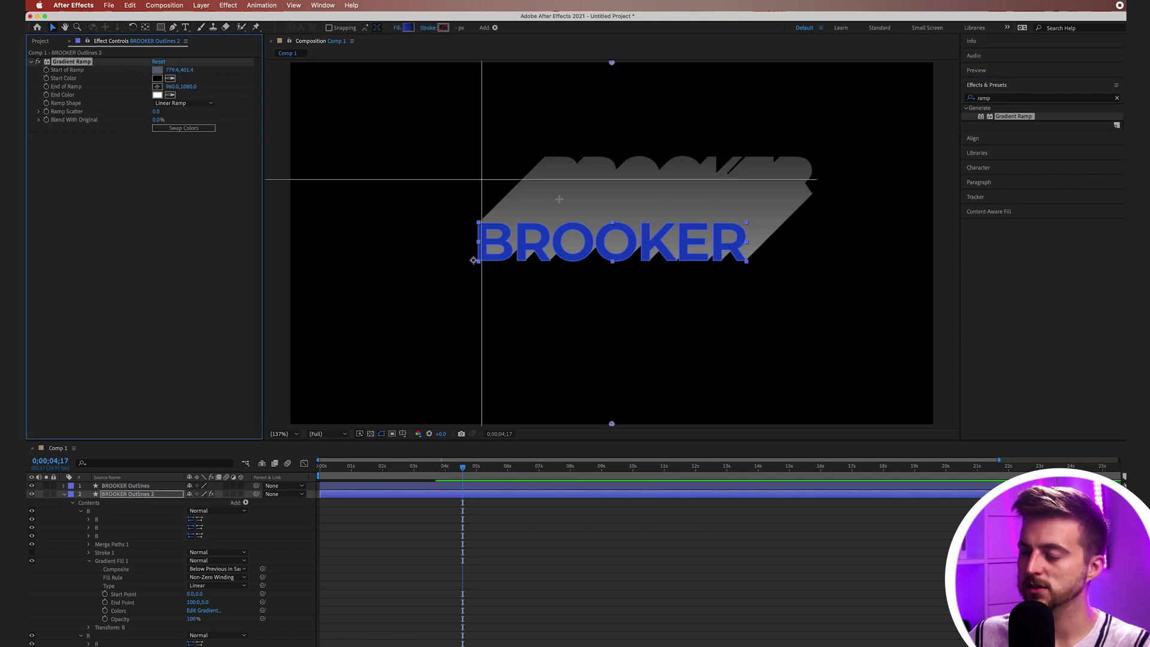
left_click(601, 237)
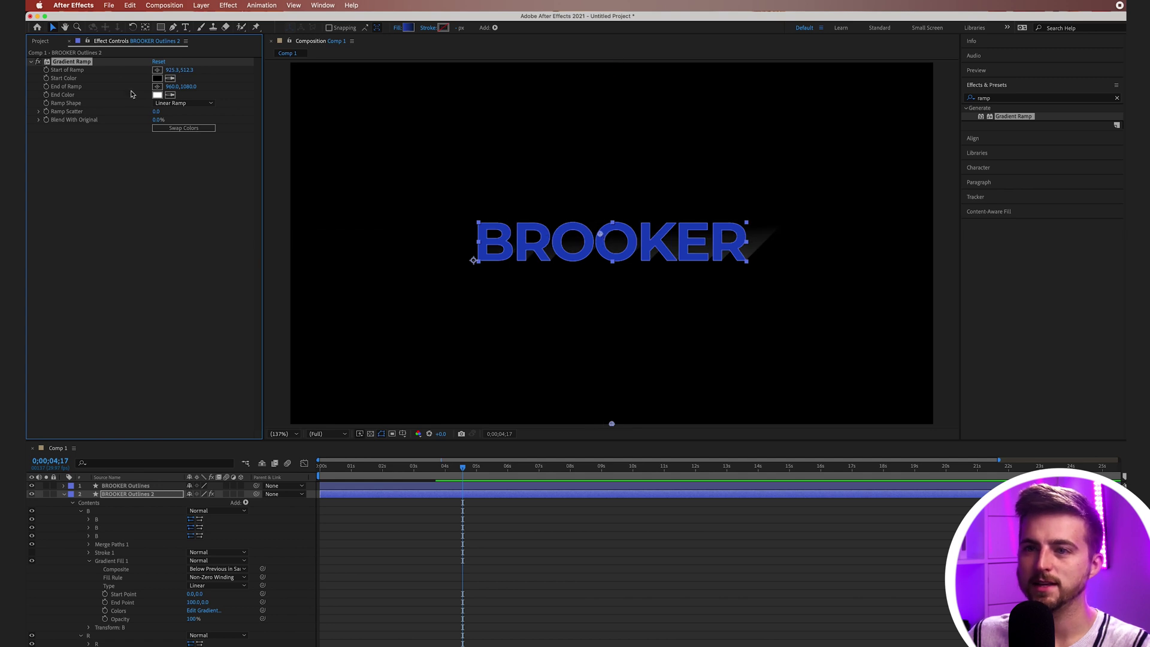
left_click(157, 86)
left_click_drag(683, 139, 628, 82)
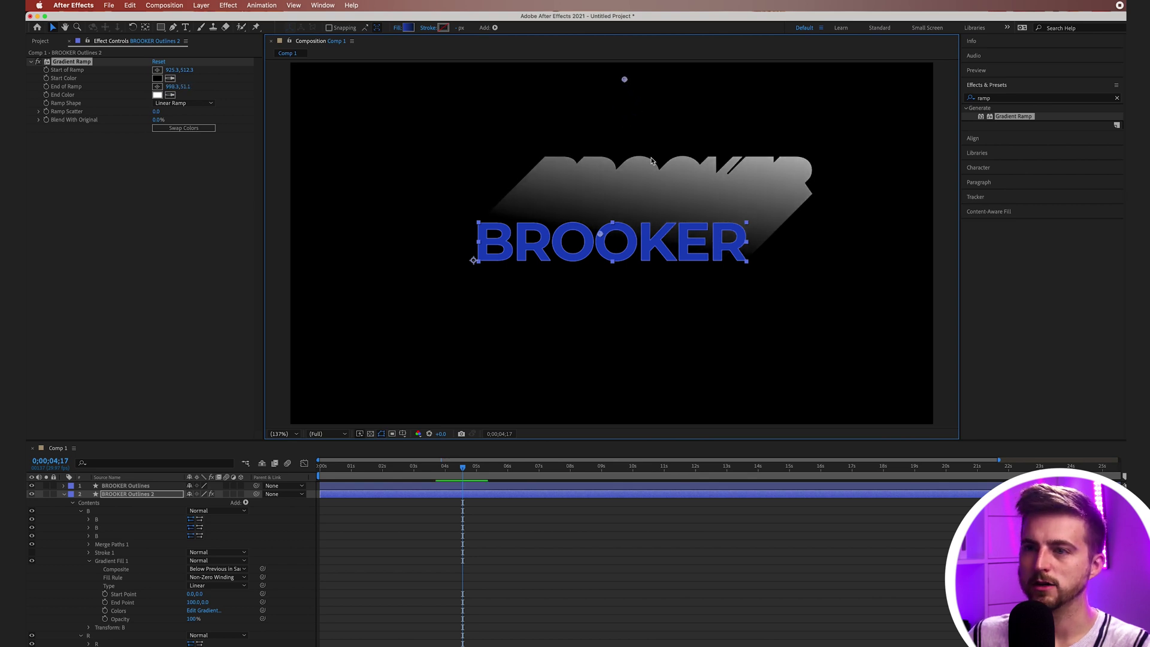
Set the Gradient Ramp's start color to the blue sampled from the BROOKER lettering
left_click(171, 78)
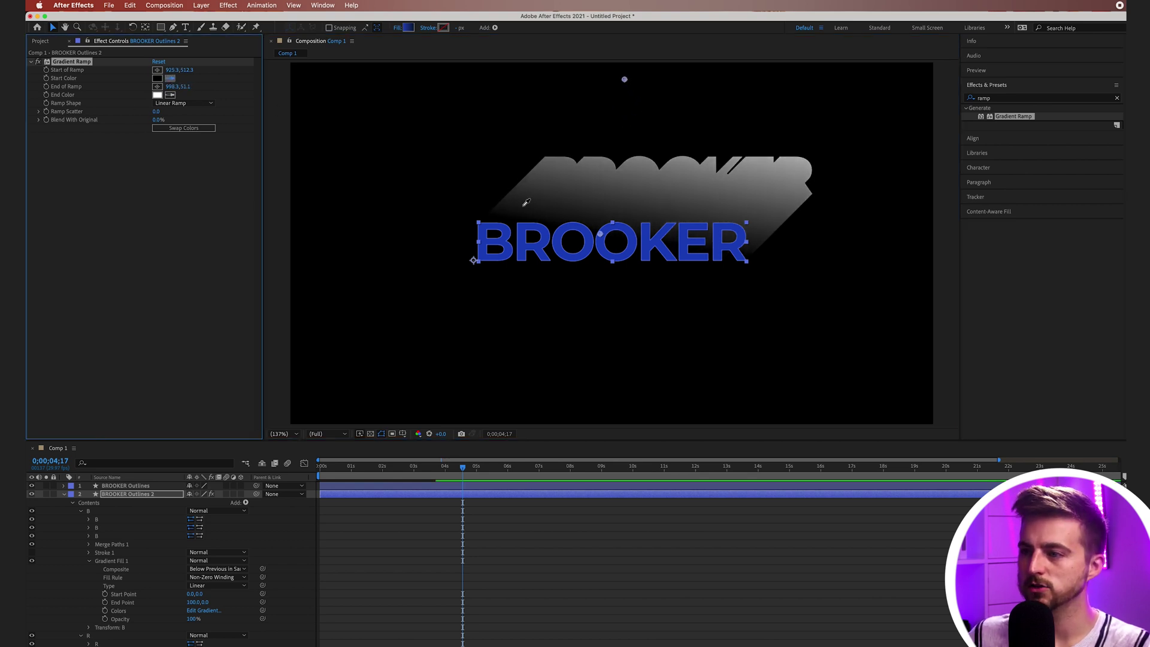
left_click(548, 235)
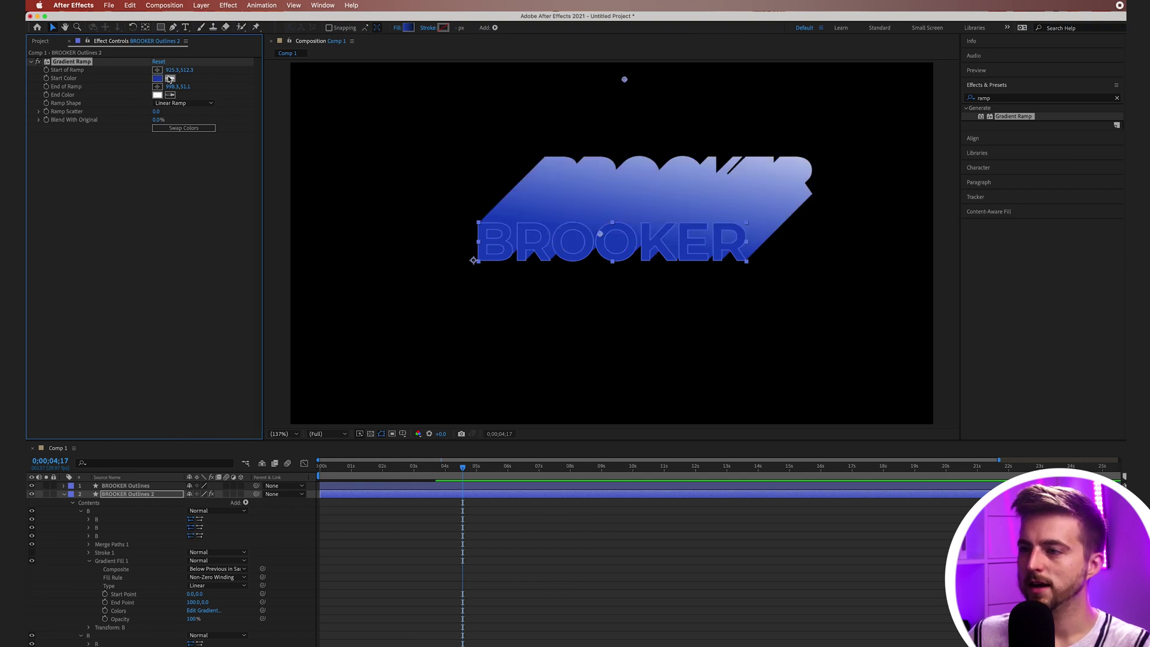
left_click(590, 233)
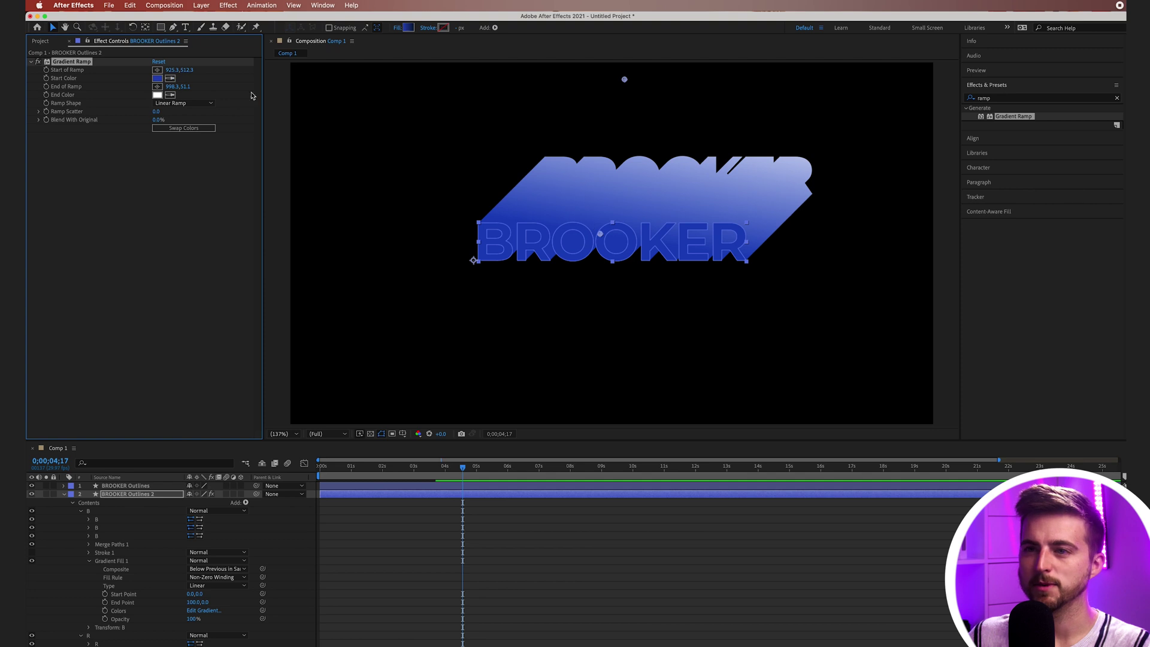
Sample the title's blue as the Gradient Ramp's end color and darken it to near-black 040404
left_click(170, 95)
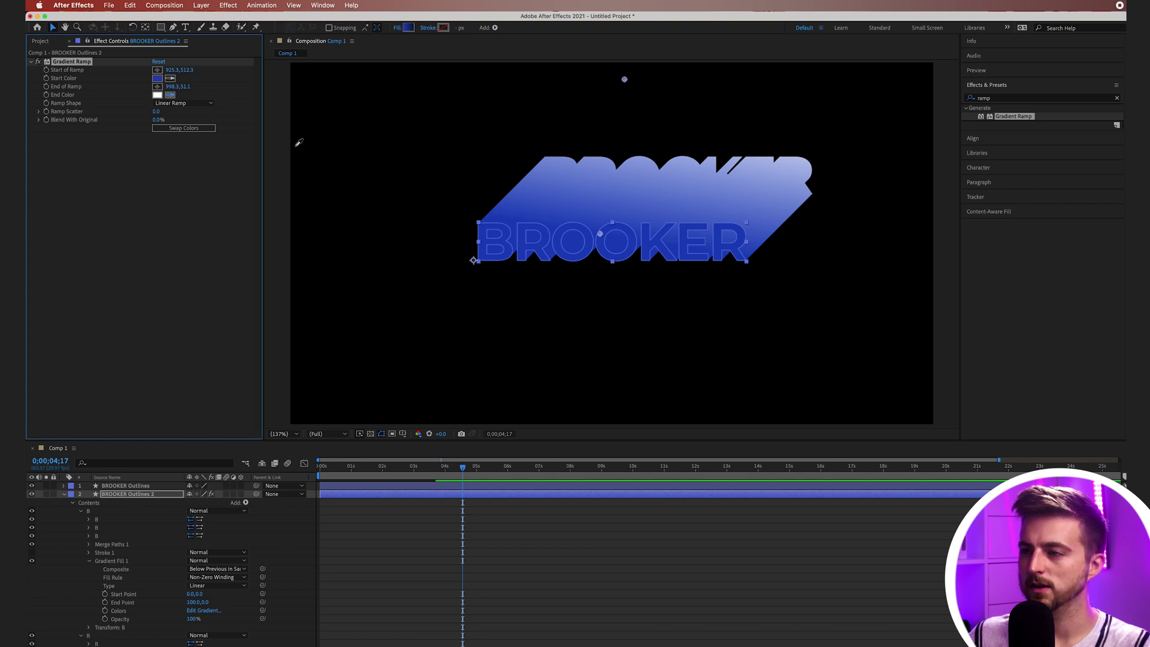
left_click(593, 240)
left_click(157, 94)
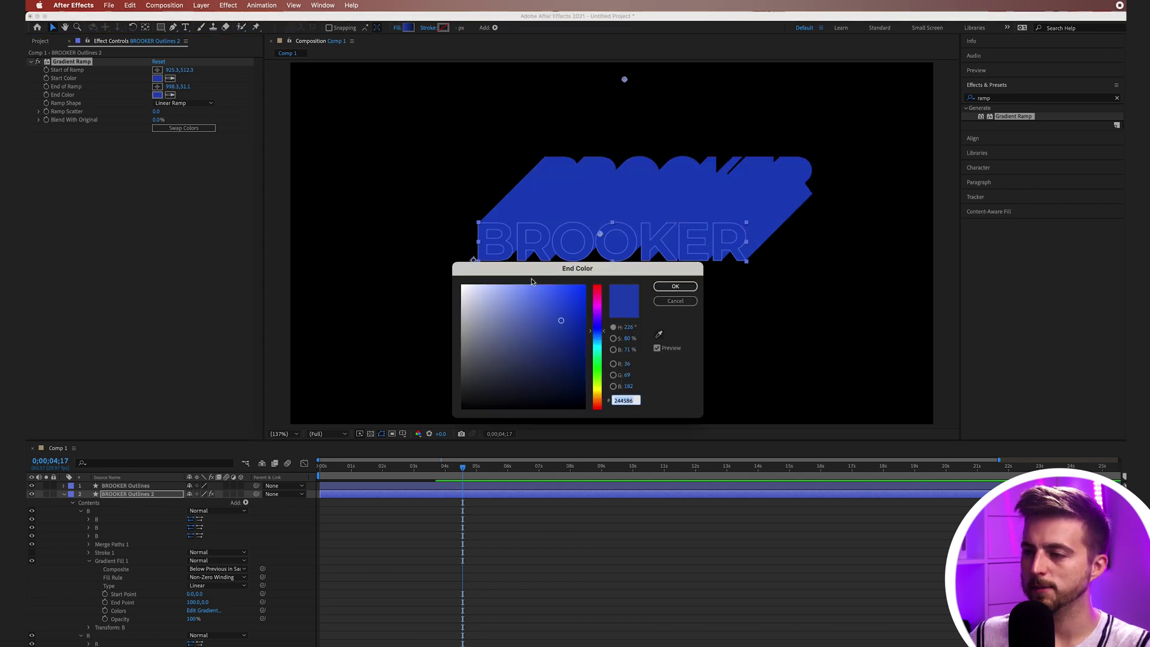
left_click_drag(559, 356, 557, 427)
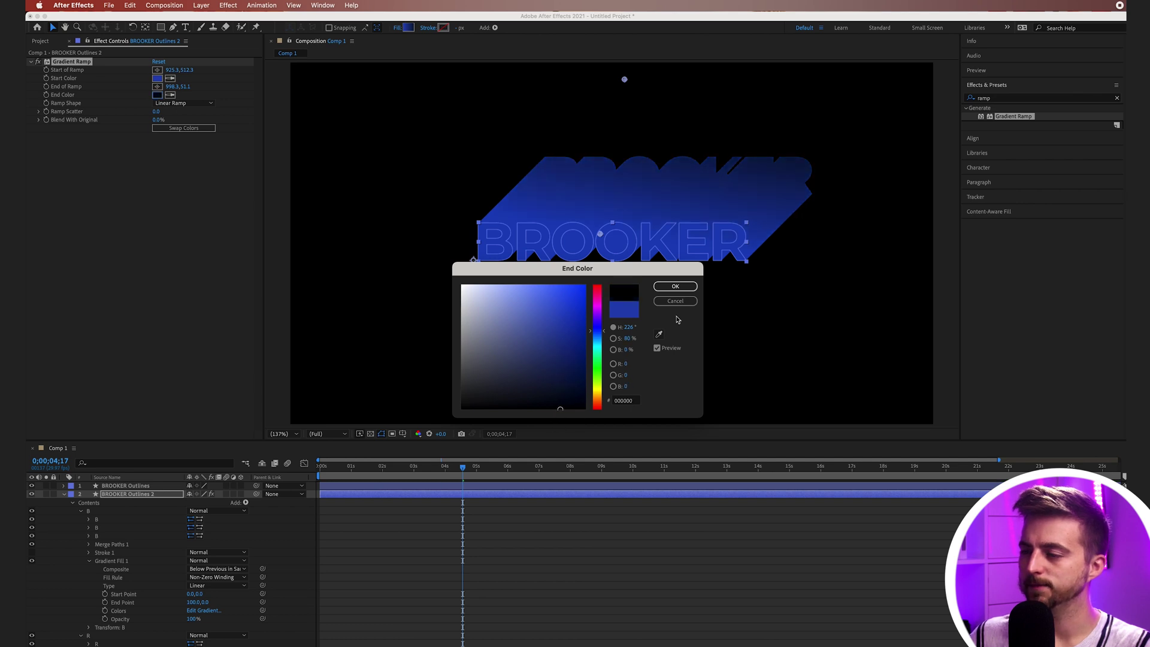
left_click_drag(537, 364, 464, 408)
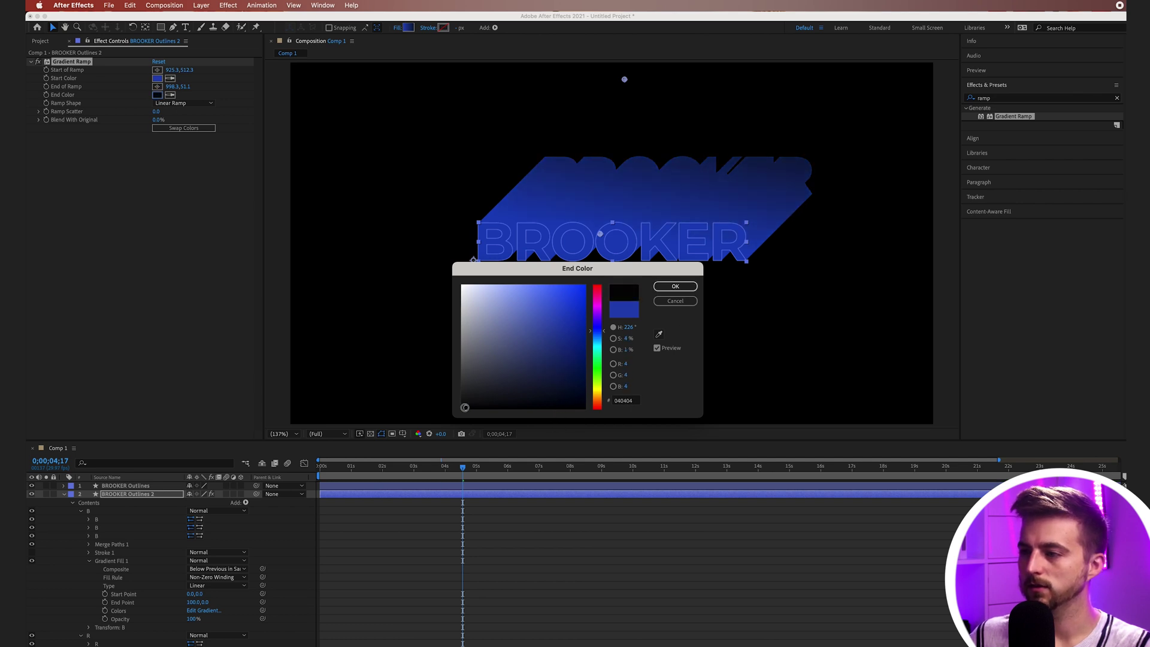
left_click(685, 287)
Move the Gradient Ramp's end point to the extrusion's upper edge at about 938, 289 and set its end color to dark blue 090E22
left_click_drag(624, 79, 606, 159)
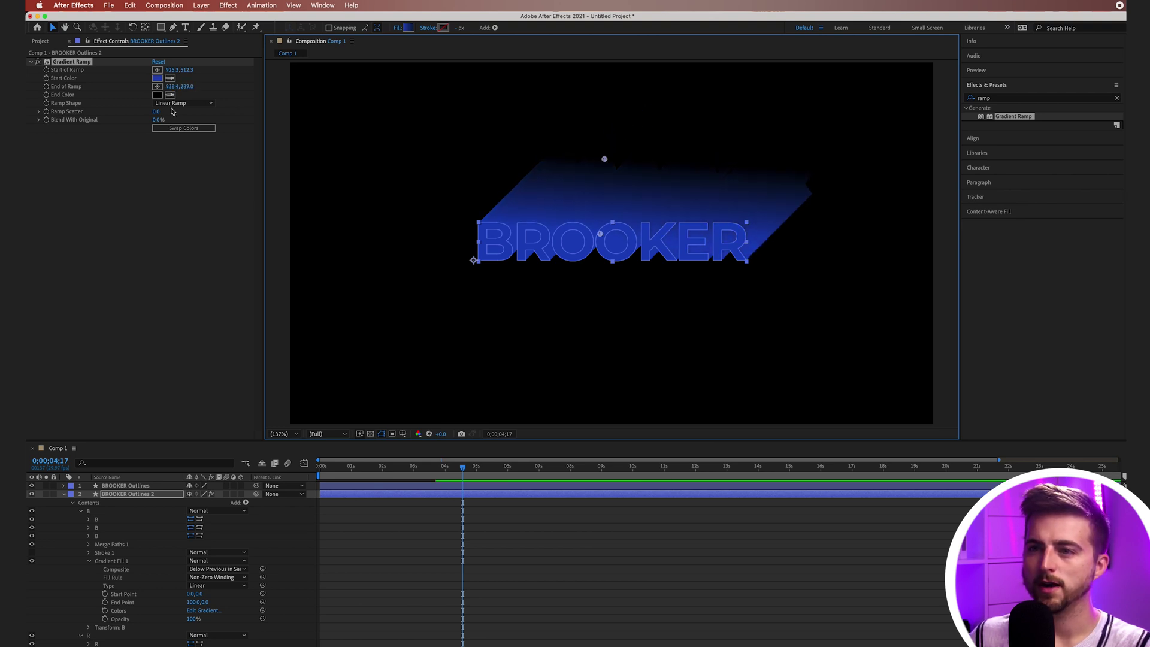
left_click(157, 95)
left_click(523, 379)
mouse_move(523, 378)
left_mouse_down()
mouse_move(516, 398)
mouse_move(555, 392)
left_mouse_up()
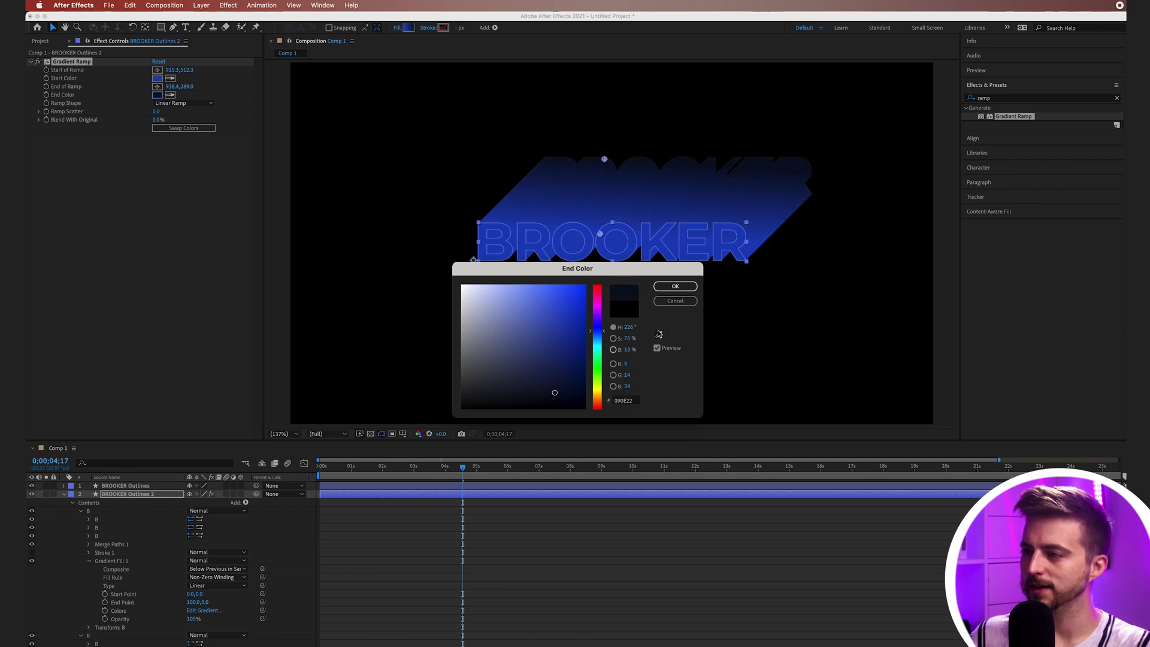
left_click(676, 286)
left_click(636, 519)
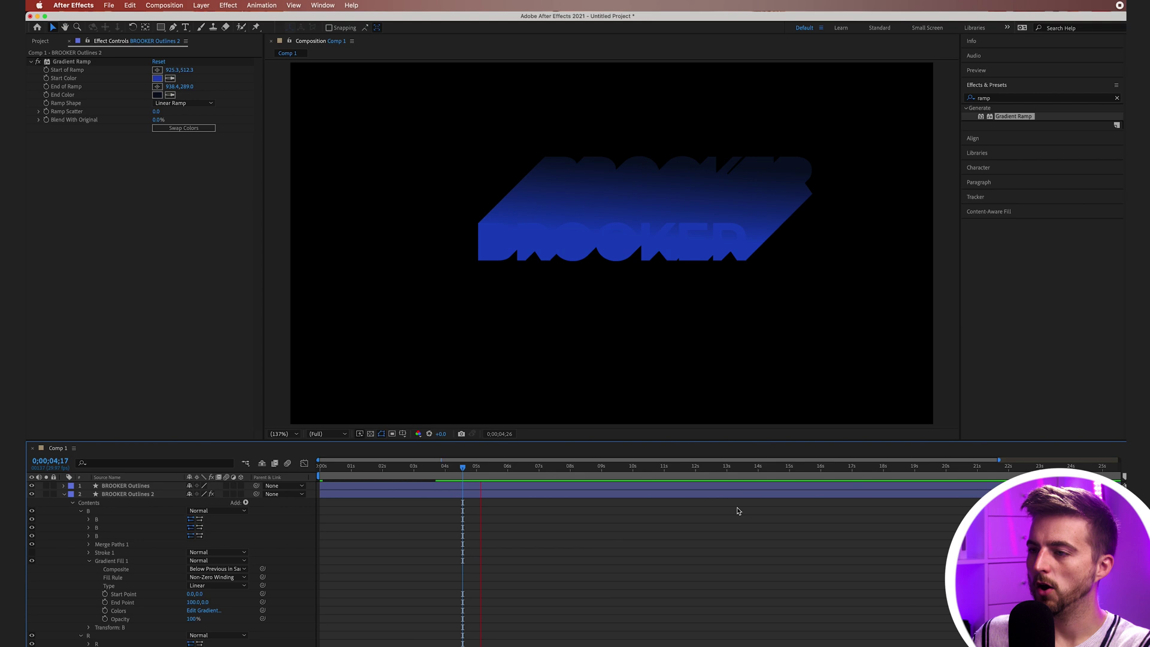
key("space")
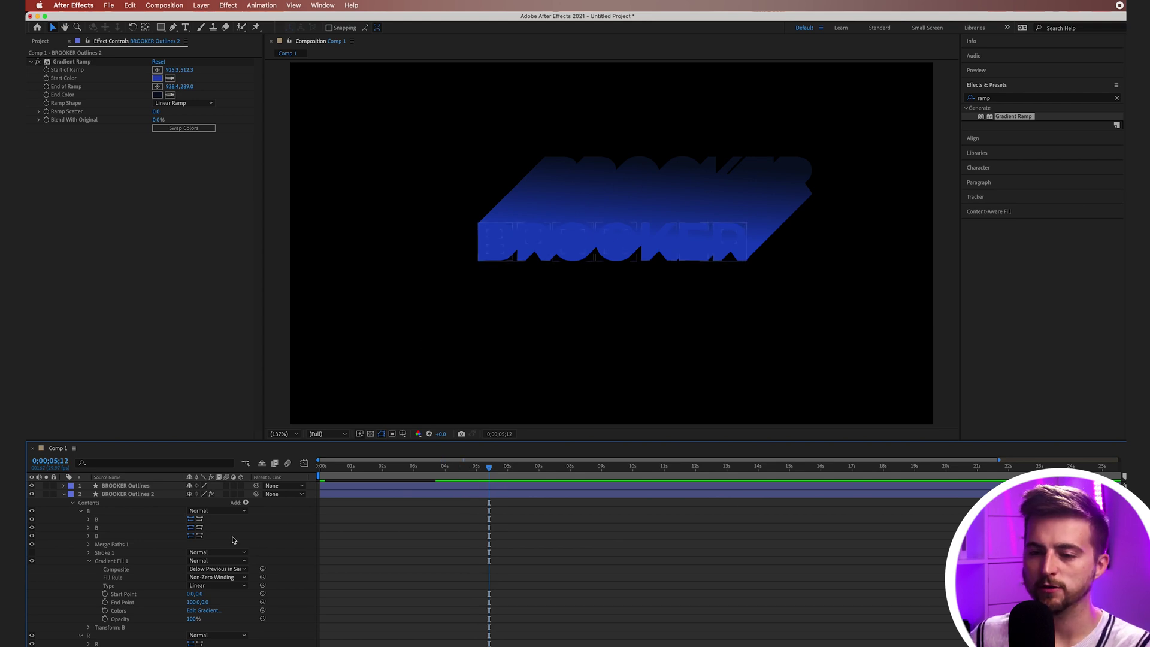
Add a solid white stroke to the front BROOKER Outlines layer and adjust its width
left_click(138, 487)
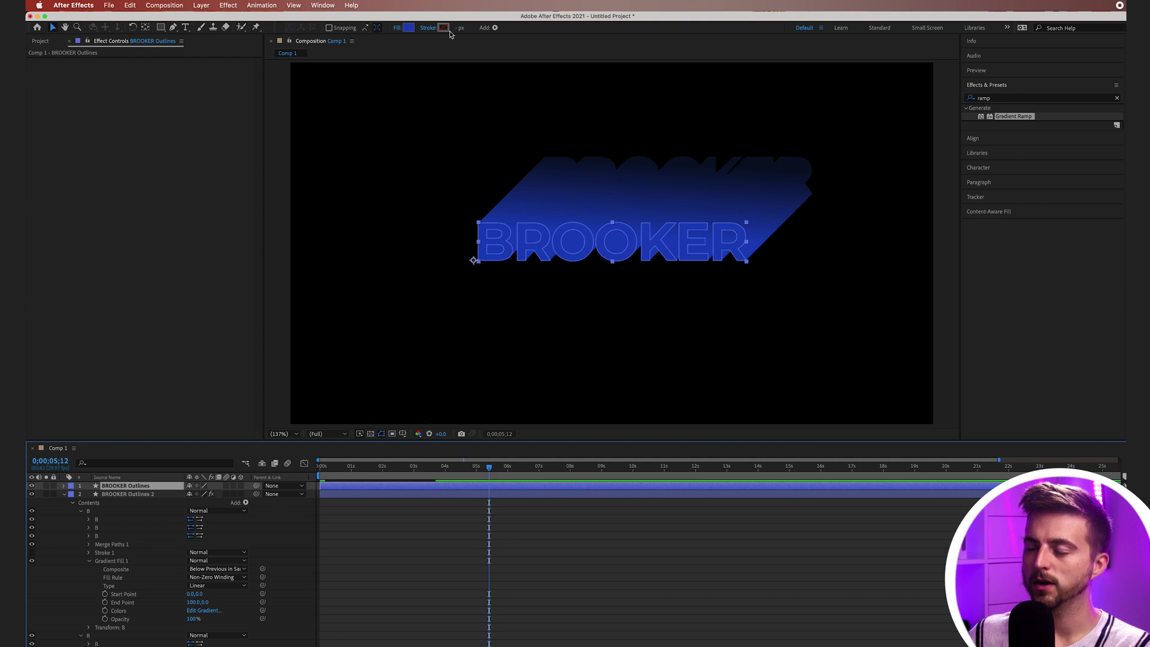
left_click(430, 30)
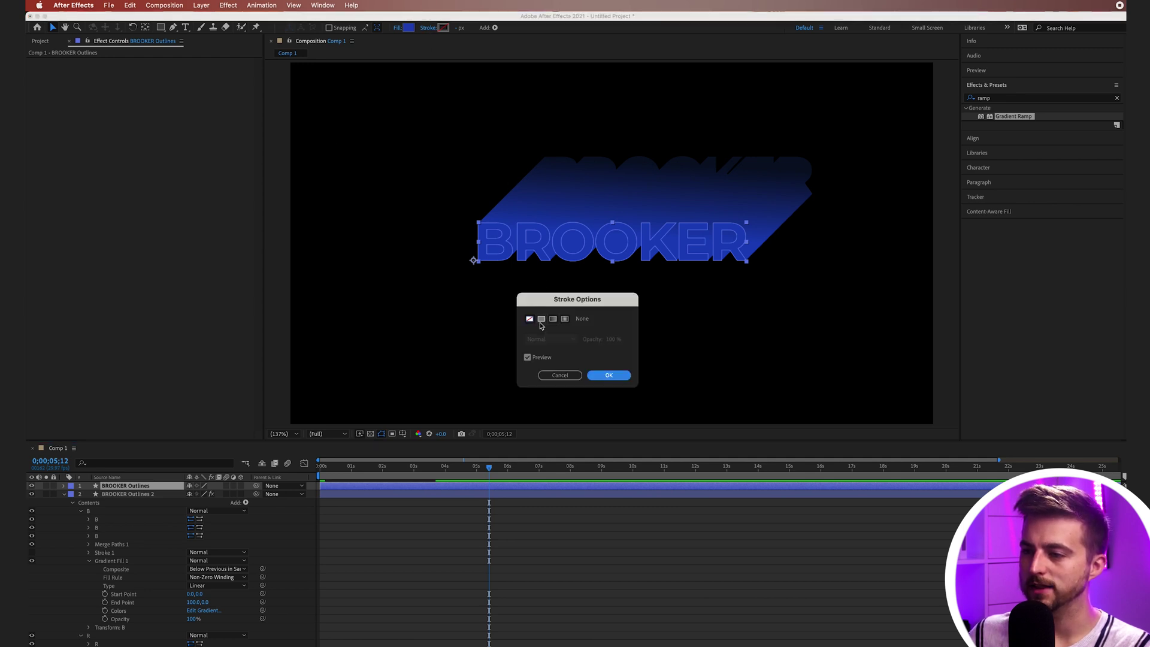
left_click(541, 320)
left_click(609, 376)
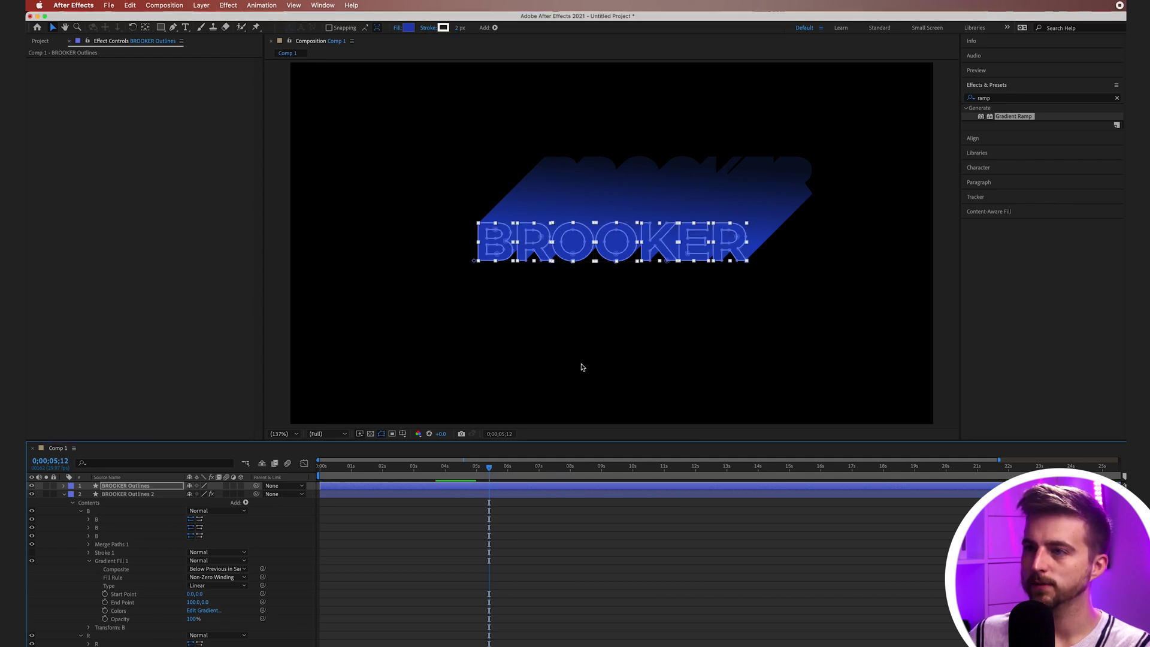
left_click_drag(458, 29, 461, 29)
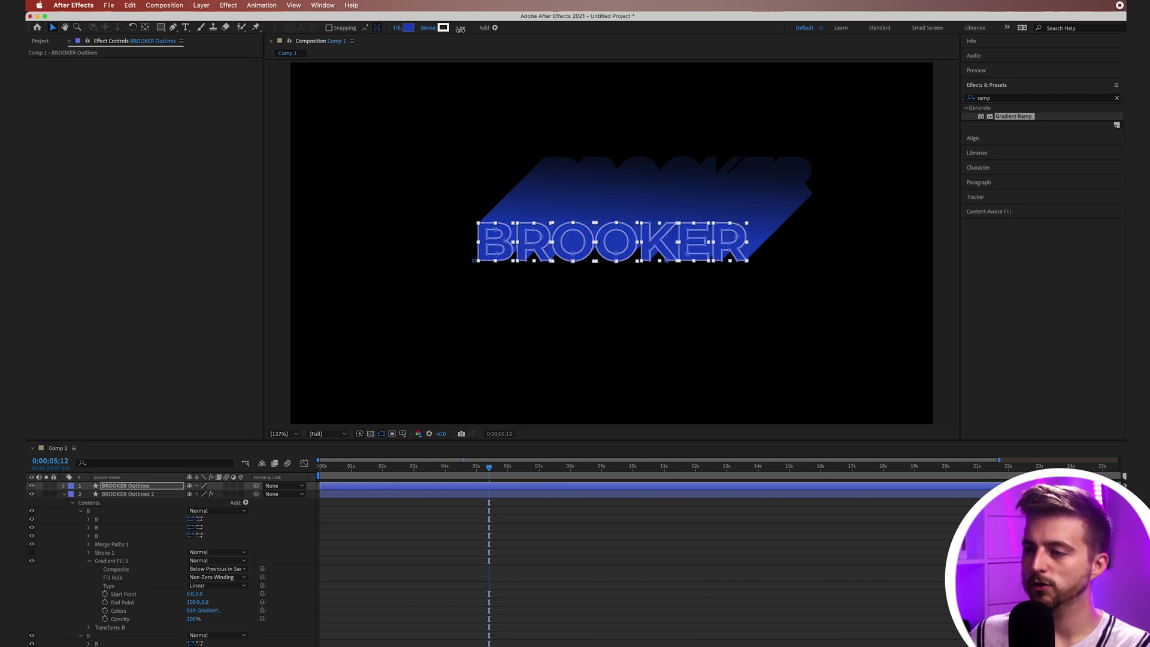
left_click(491, 150)
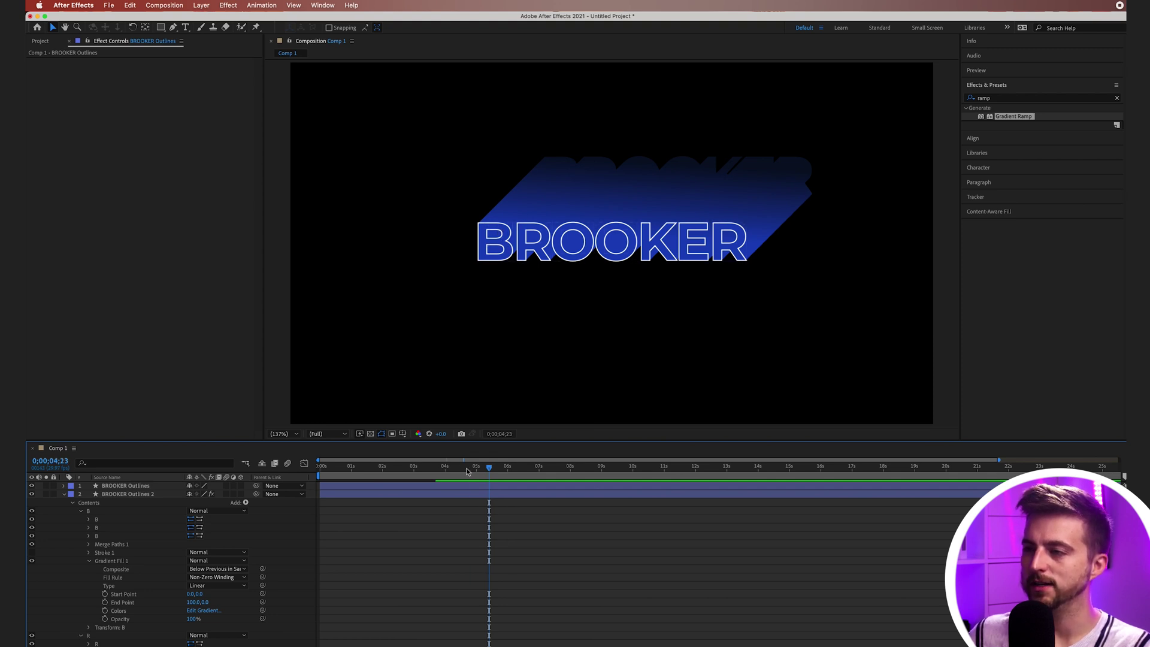
Preview the outlined title with its gradient extrusion from the beginning of the timeline
key("Home")
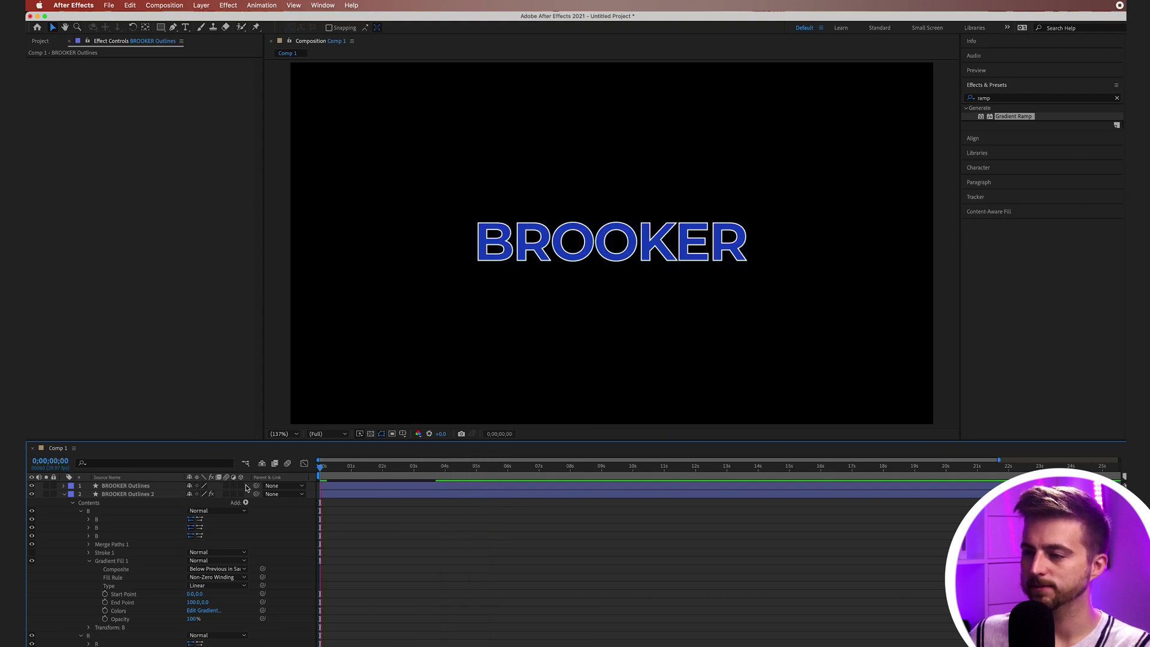
key("space")
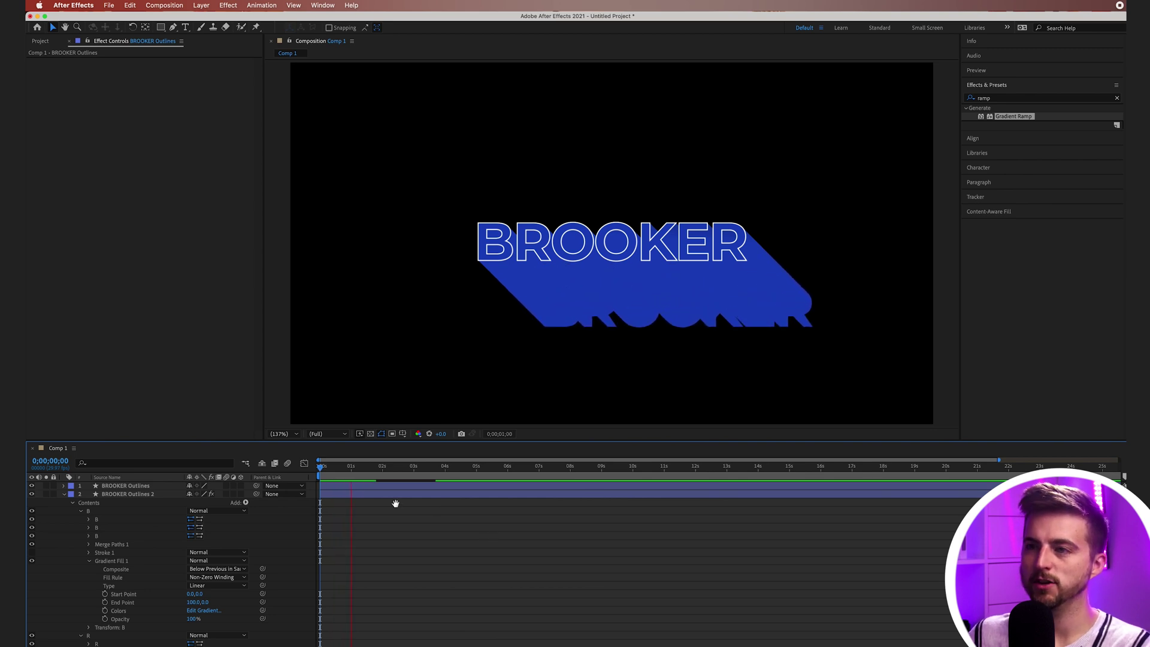
Stop the preview and remove the stroke from the front BROOKER Outlines layer by setting its stroke type to None
key("space")
left_click(142, 487)
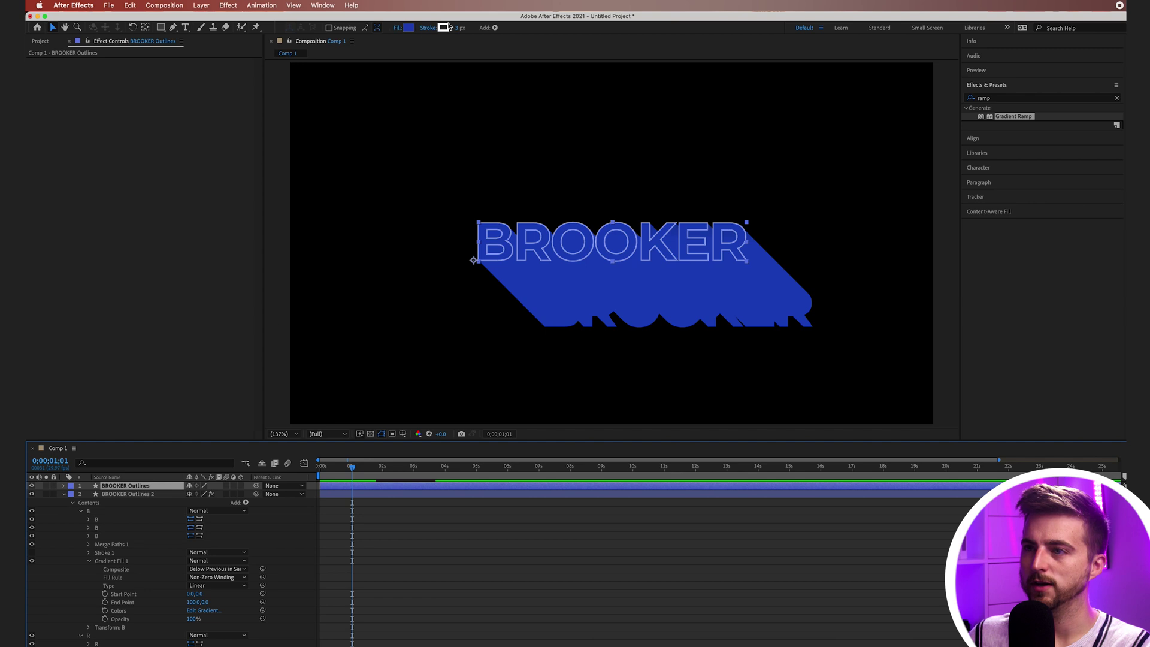
left_click(438, 28)
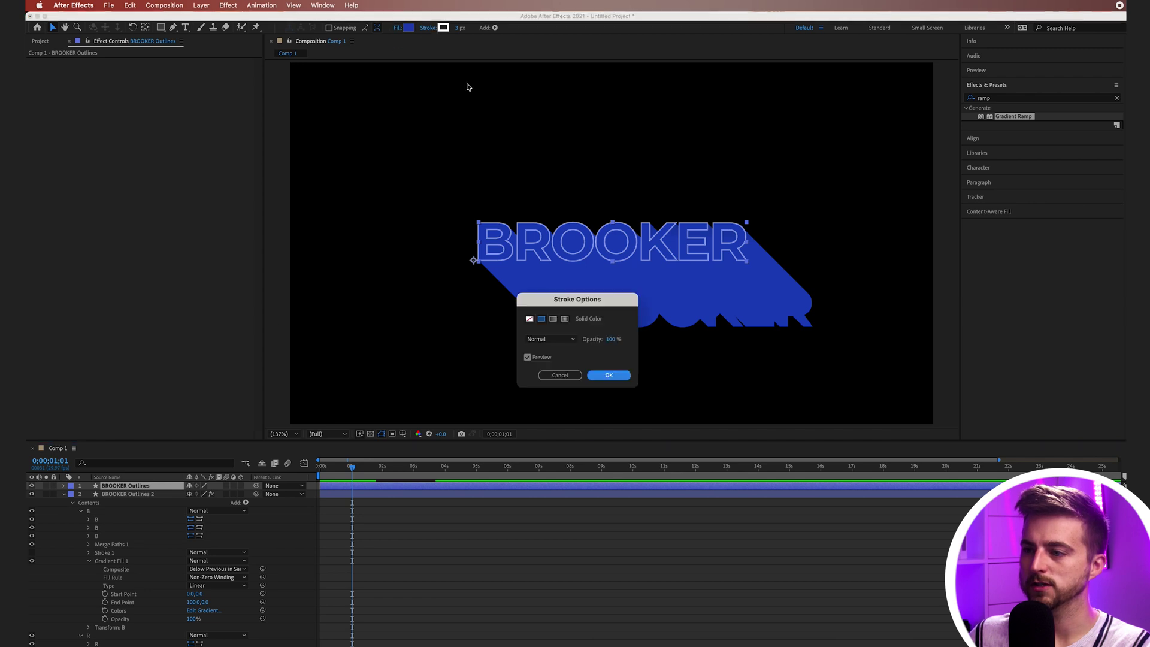
left_click(529, 319)
left_click(616, 377)
Change the fill of the front BROOKER Outlines layer to a lighter blue than the extrusion
left_click(408, 27)
left_click_drag(532, 319, 505, 298)
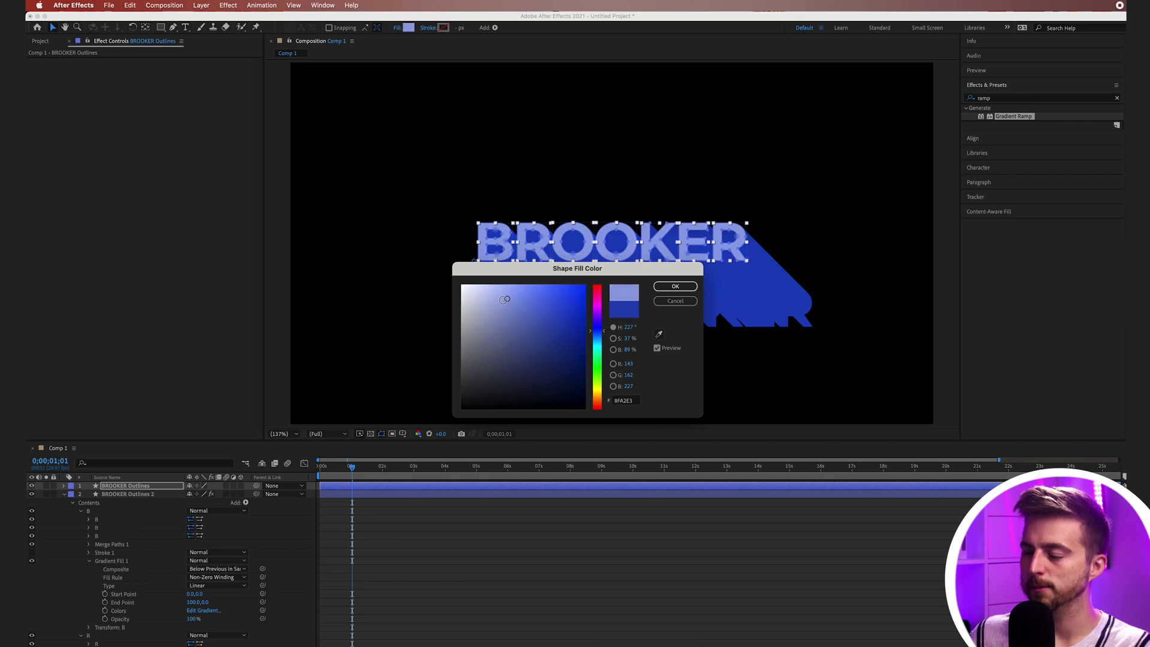
left_click(675, 286)
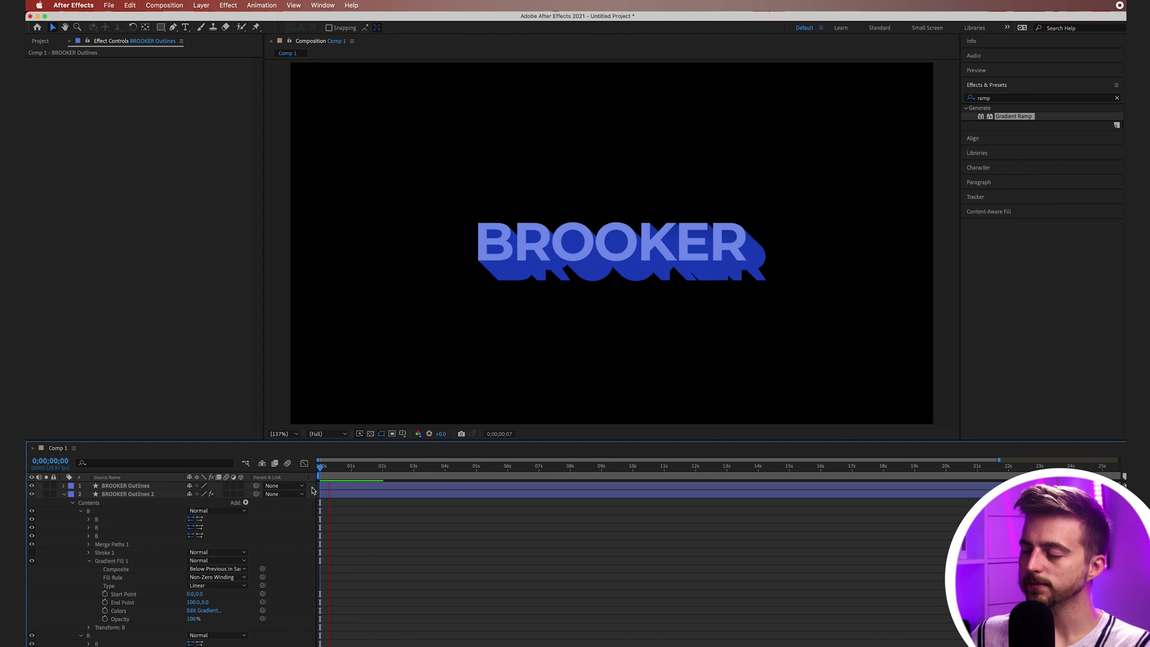
Create a new full-frame solid layer in a light orange, about EBC998, as the background
left_click(202, 5)
mouse_move(200, 20)
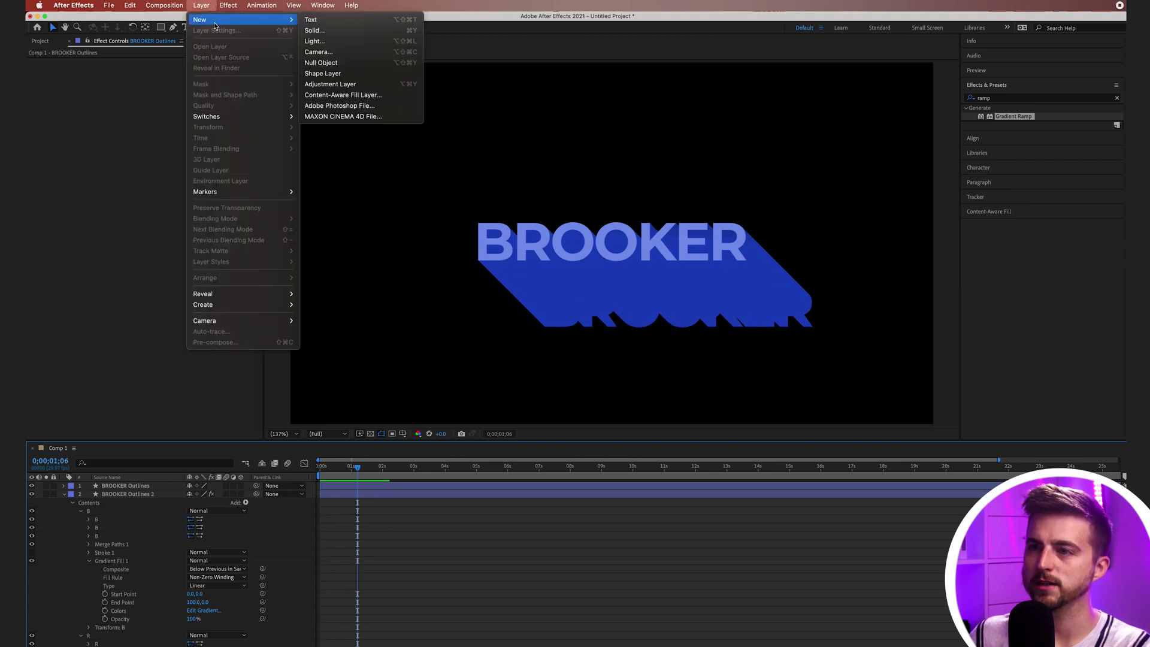
left_click(322, 34)
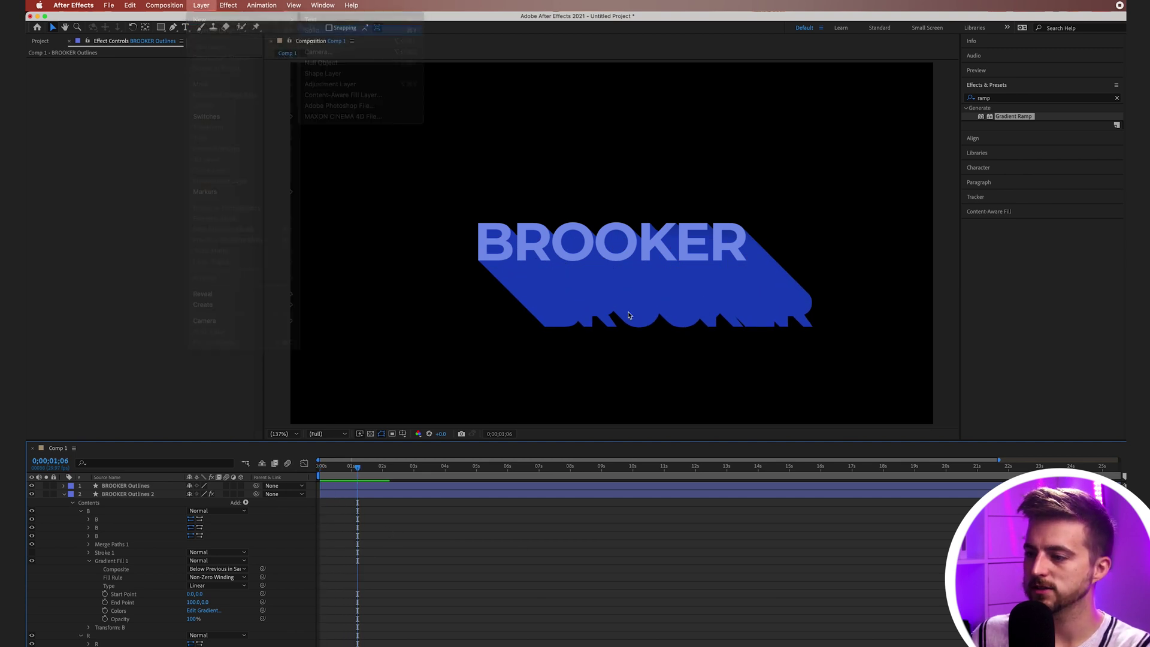
left_click(572, 406)
left_click(521, 314)
left_click(590, 359)
left_click_drag(590, 359, 590, 400)
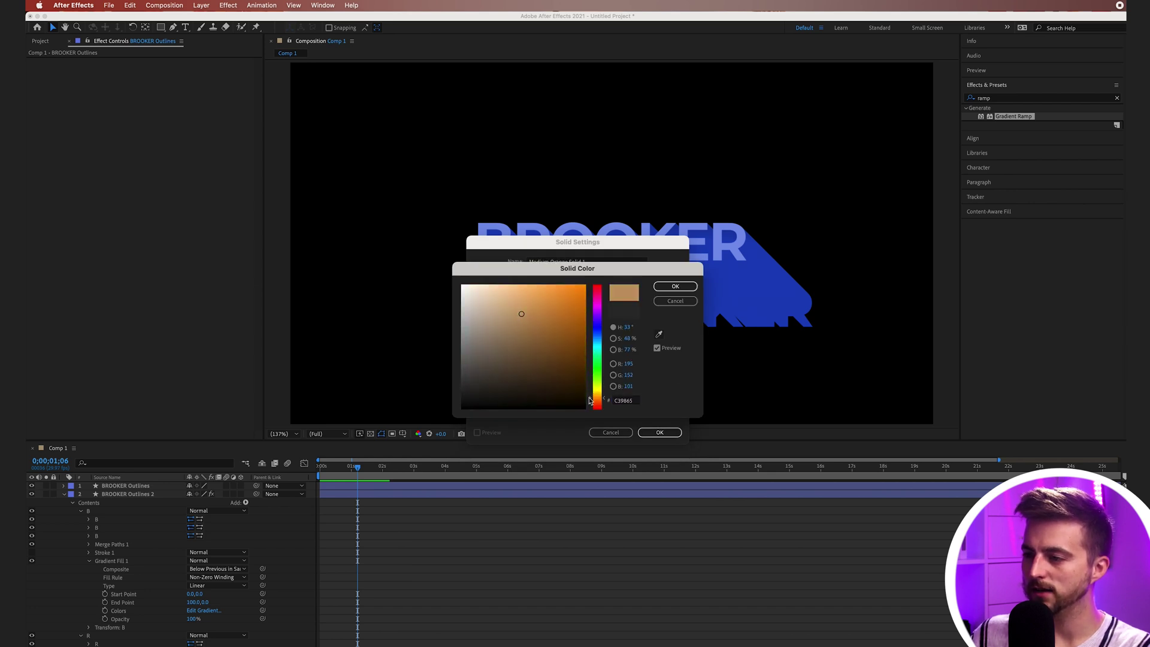
left_click_drag(510, 304, 505, 293)
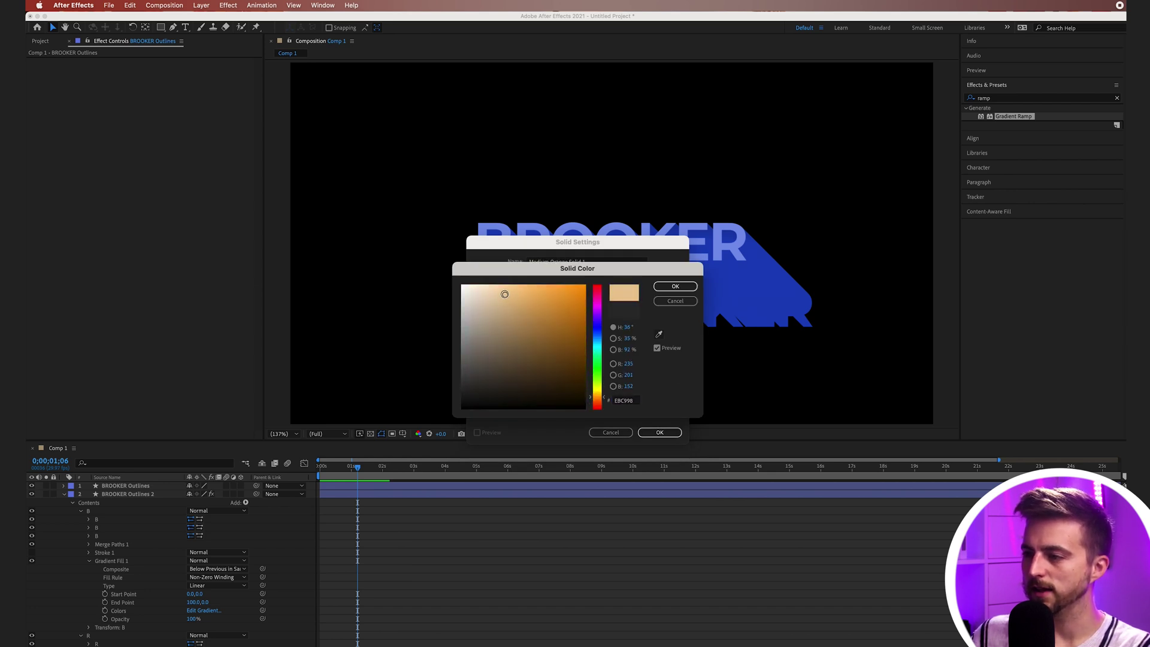
left_click(680, 289)
left_click(660, 433)
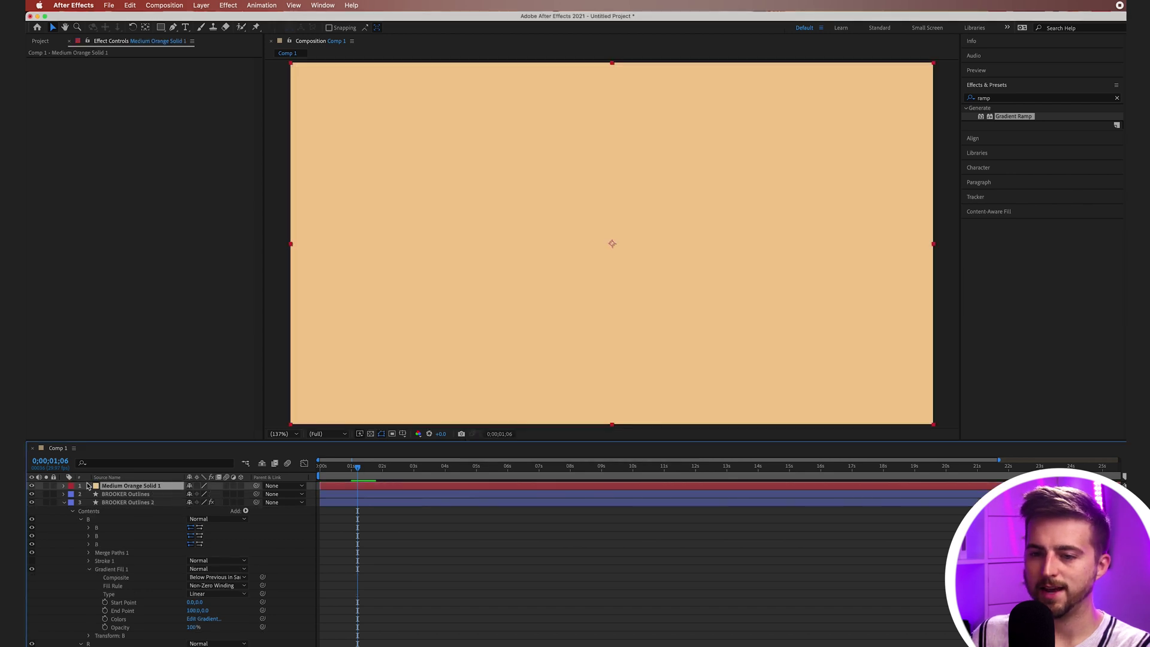
Collapse the extrusion layer, place the orange solid beneath both BROOKER Outlines layers, and preview the animation from the beginning
left_click(66, 508)
left_click_drag(123, 490, 120, 522)
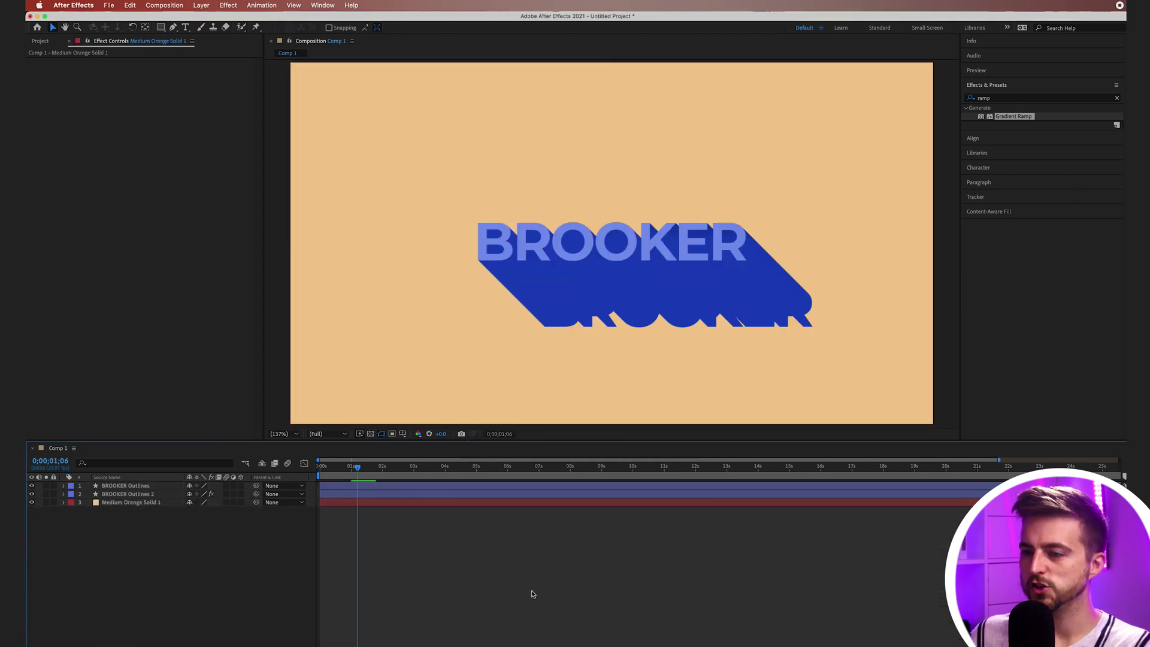
left_click_drag(348, 474, 320, 474)
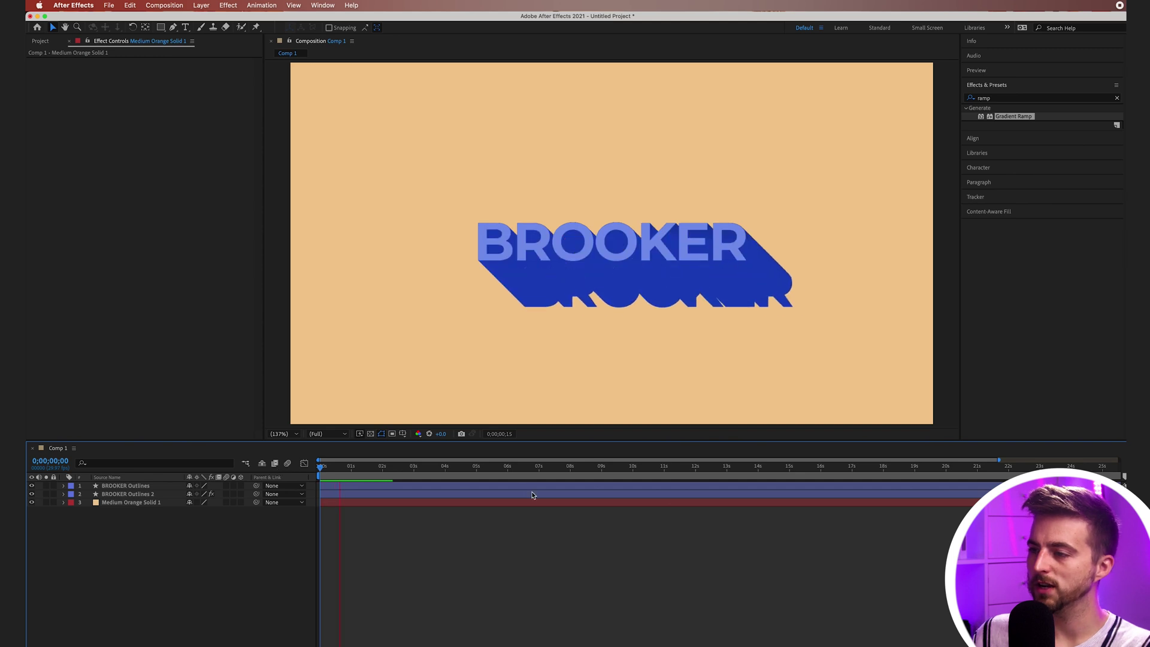